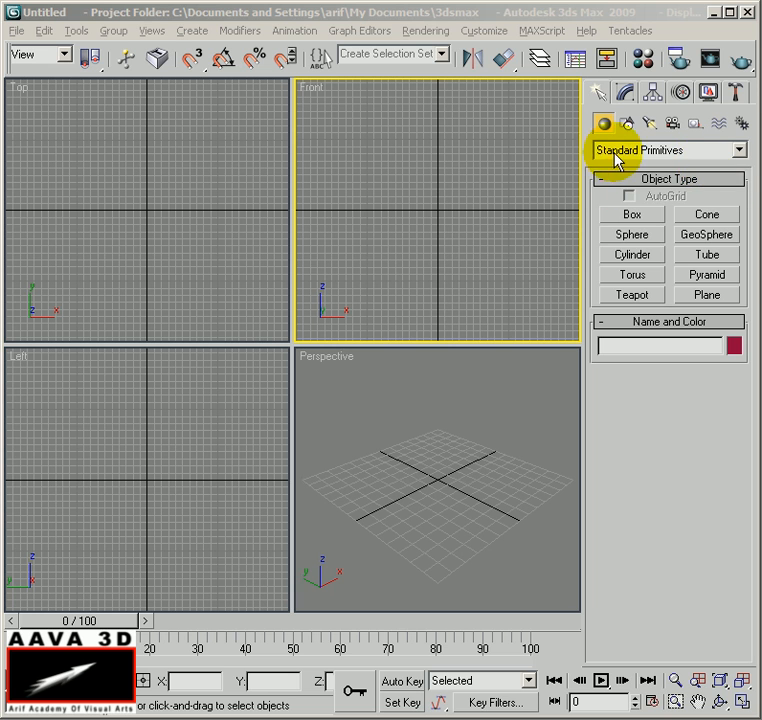
Create a box from the standard primitives at the Perspective grid's center, about 5'7" long, 5'4" wide and 4'9" high
{"action": "left_click", "coordinate": [741, 152]}
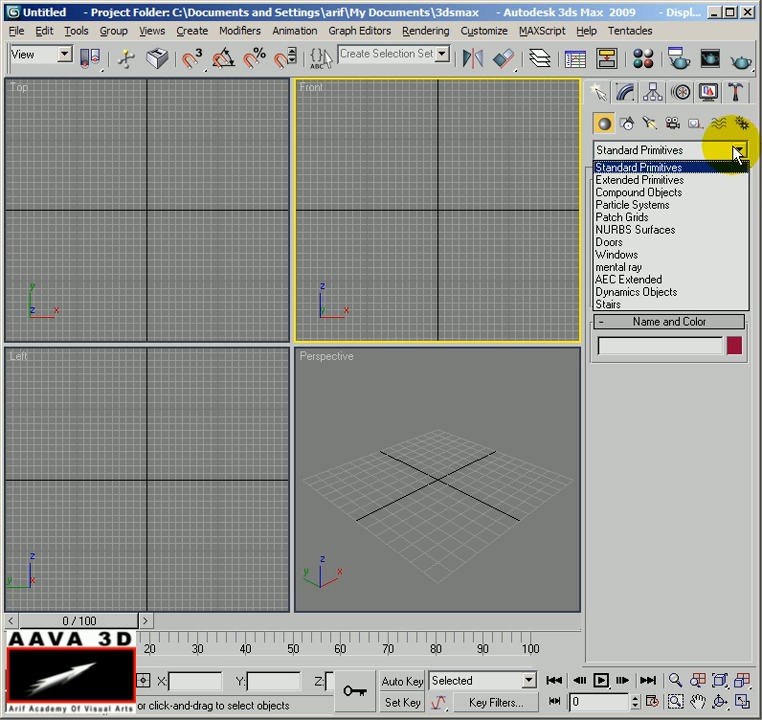
{"action": "left_click", "coordinate": [641, 152]}
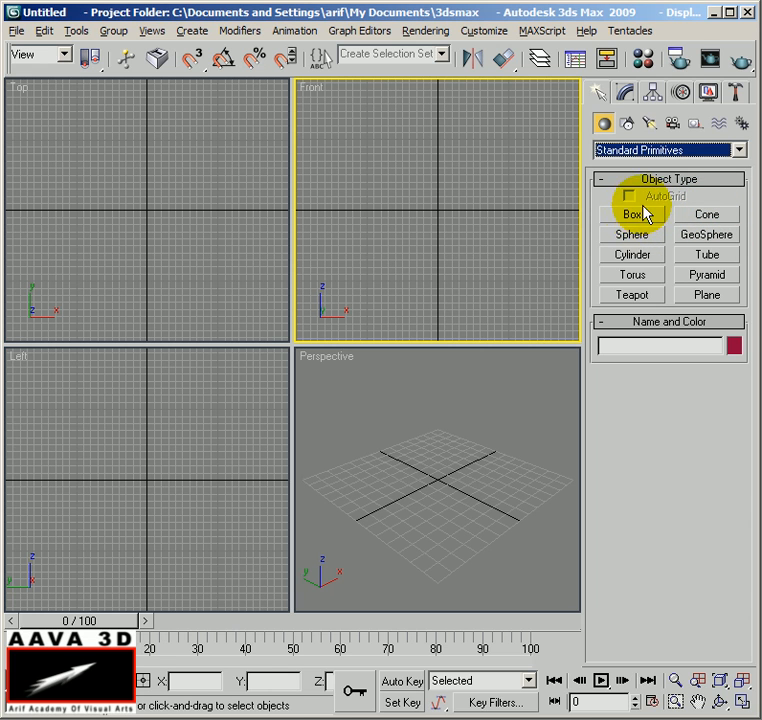
{"action": "left_click", "coordinate": [605, 346]}
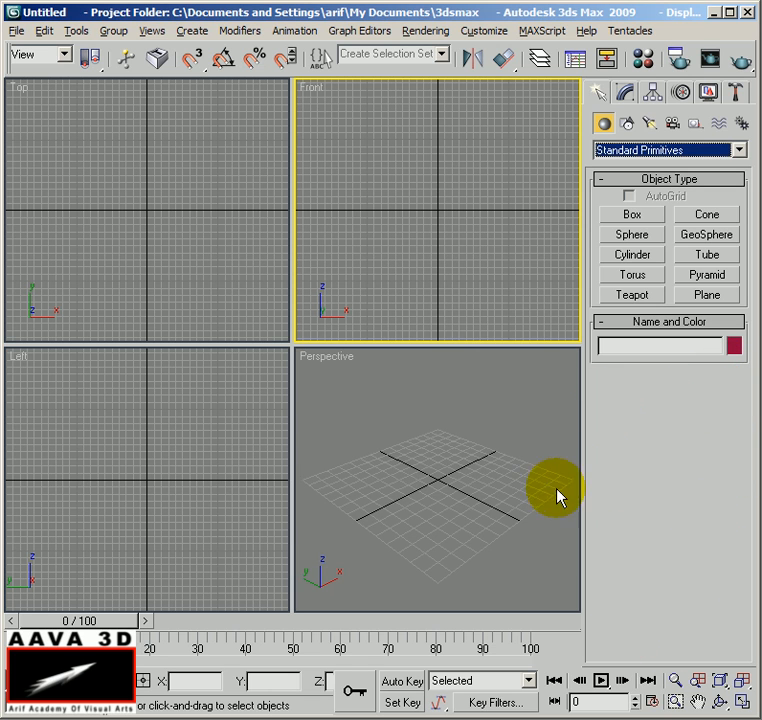
{"action": "left_click", "coordinate": [632, 216]}
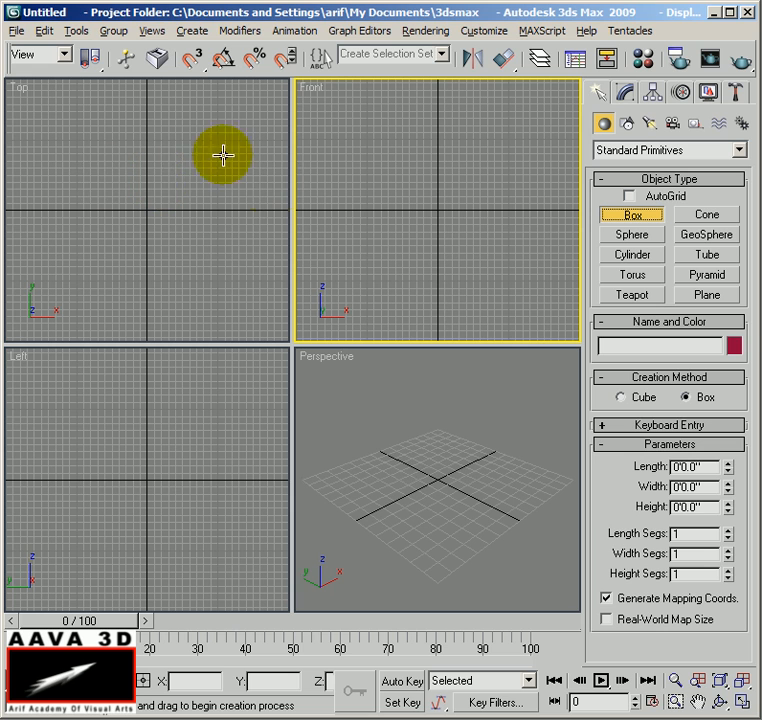
{"action": "left_click_drag", "start_coordinate": [384, 484], "coordinate": [510, 485]}
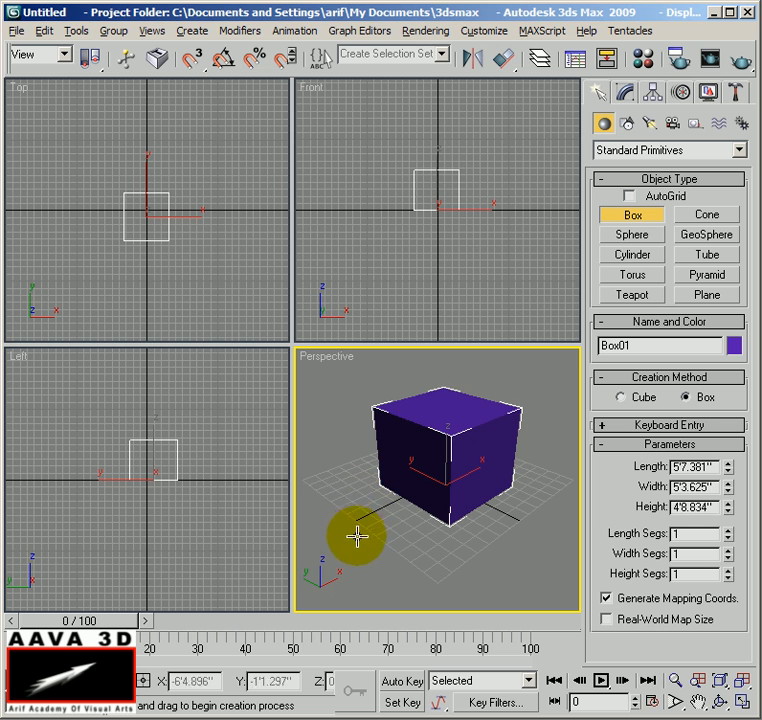
Create three smaller boxes around the large one in the Perspective view, the last about 2'3" by 2'3" and 2'8" high, and deselect everything
{"action": "left_click_drag", "start_coordinate": [321, 516], "coordinate": [486, 553]}
{"action": "left_click", "coordinate": [397, 487]}
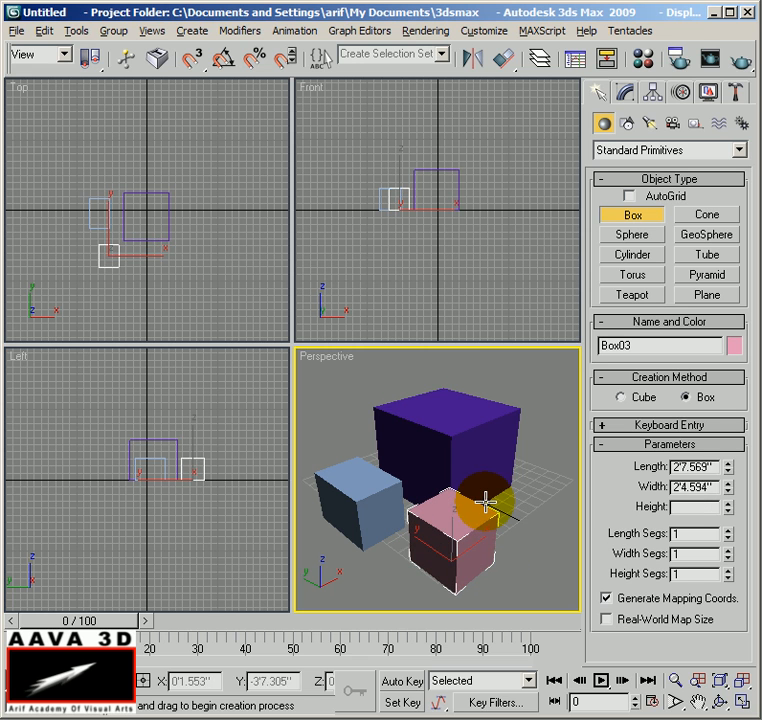
{"action": "left_click", "coordinate": [510, 507]}
{"action": "left_click_drag", "start_coordinate": [512, 510], "coordinate": [561, 495]}
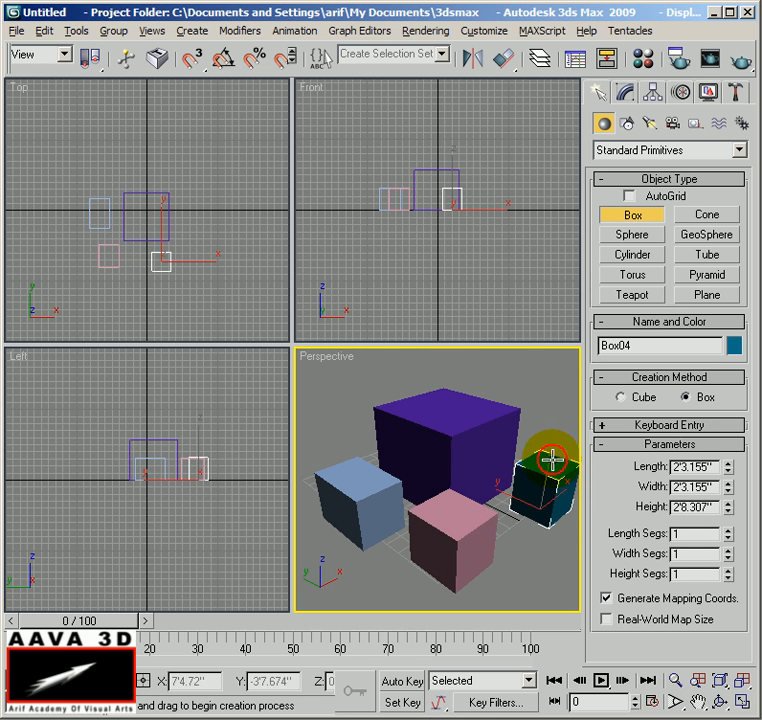
{"action": "left_click", "coordinate": [557, 457]}
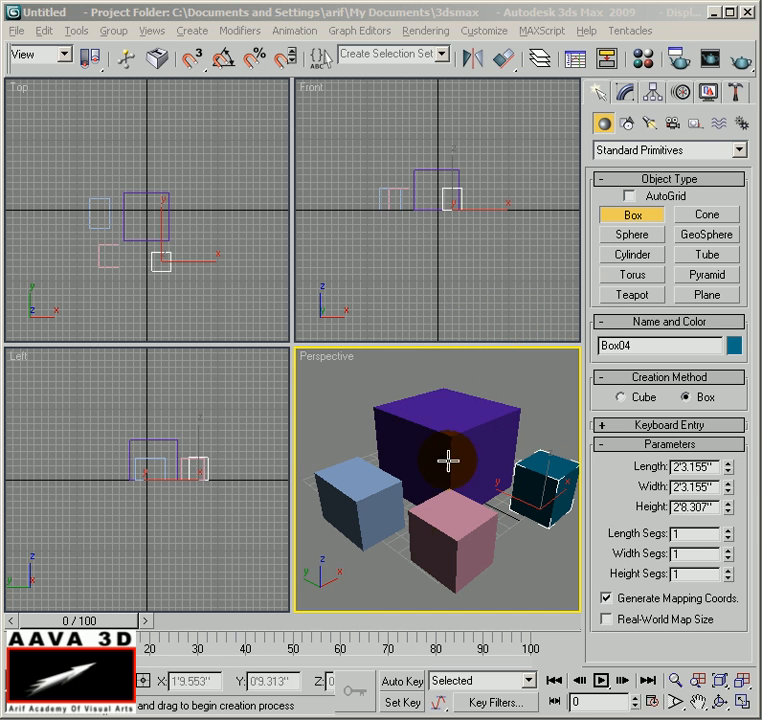
{"action": "right_click", "coordinate": [369, 576]}
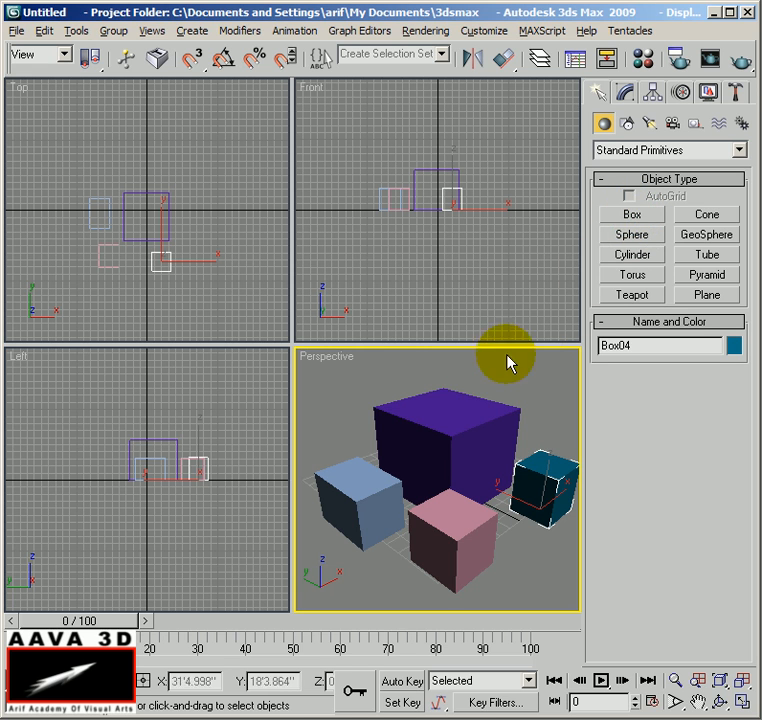
{"action": "left_click", "coordinate": [529, 572]}
{"action": "middle_click_drag", "start_coordinate": [399, 520], "coordinate": [398, 515]}
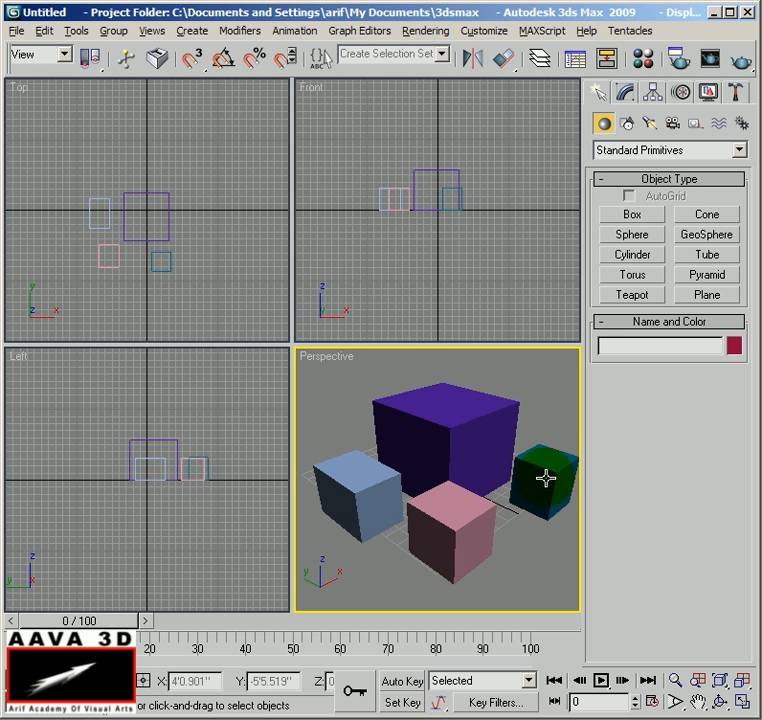
Select each of the four boxes in turn to check its name and color
{"action": "left_click", "coordinate": [464, 422]}
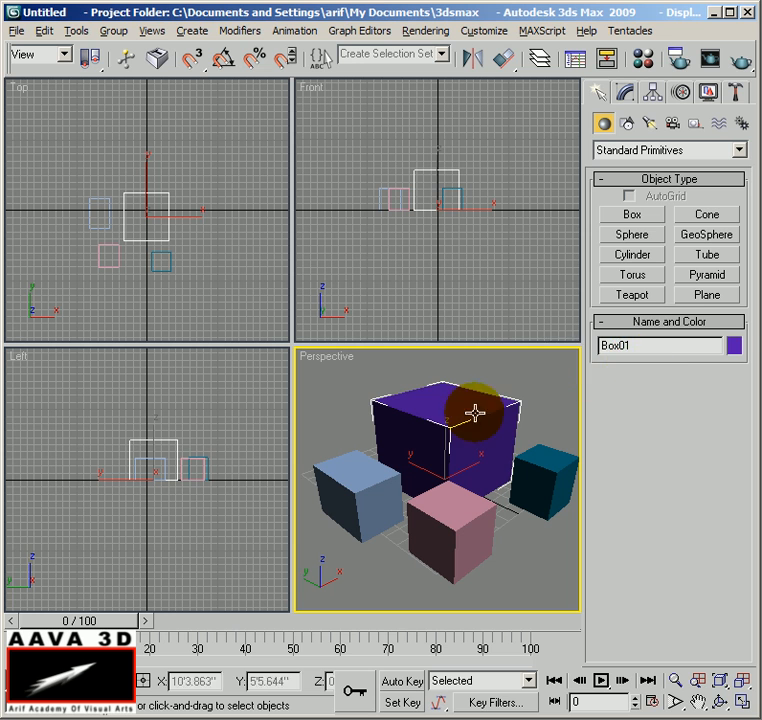
{"action": "left_click", "coordinate": [553, 468]}
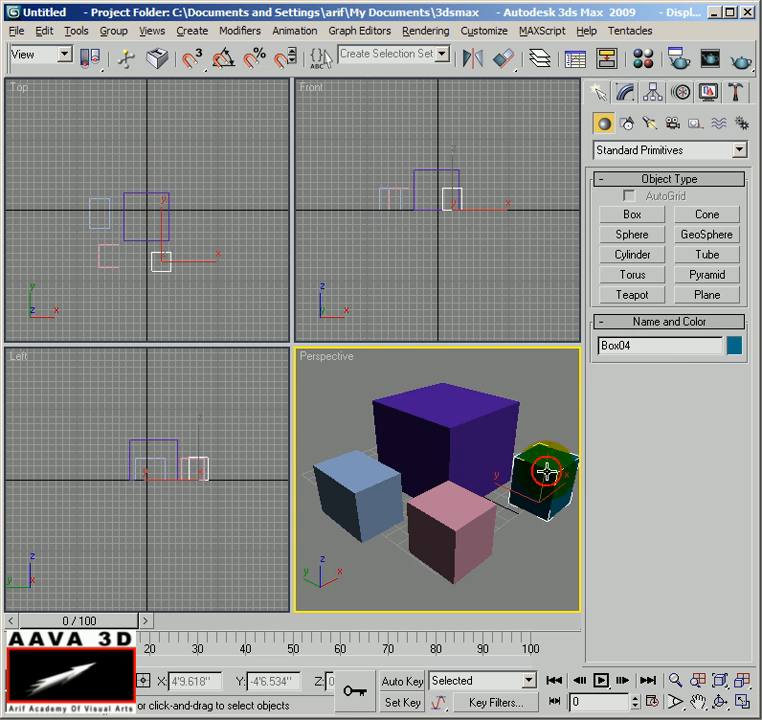
{"action": "left_click", "coordinate": [451, 517]}
{"action": "left_click", "coordinate": [345, 493]}
{"action": "left_click", "coordinate": [532, 388]}
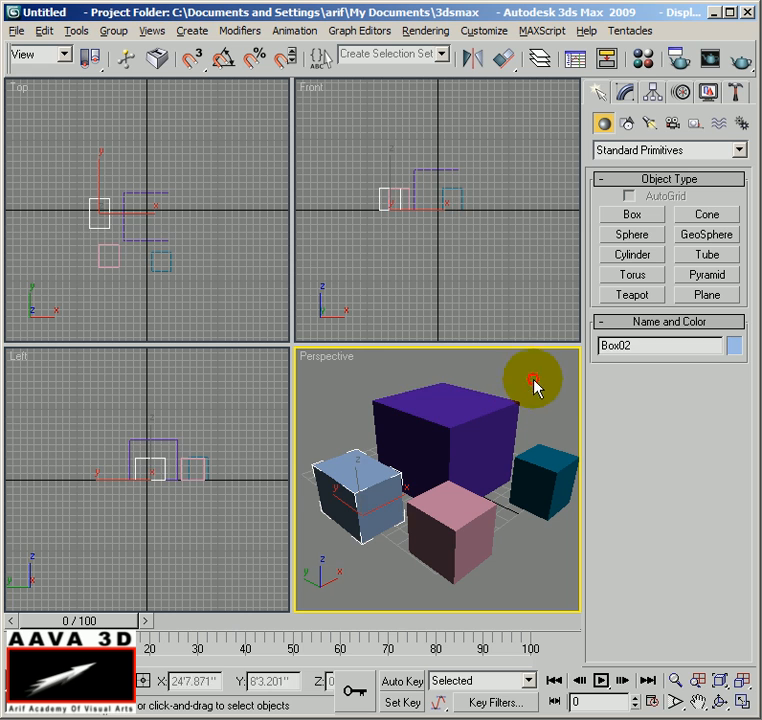
Rename the large box as "main box"
{"action": "left_click", "coordinate": [444, 421]}
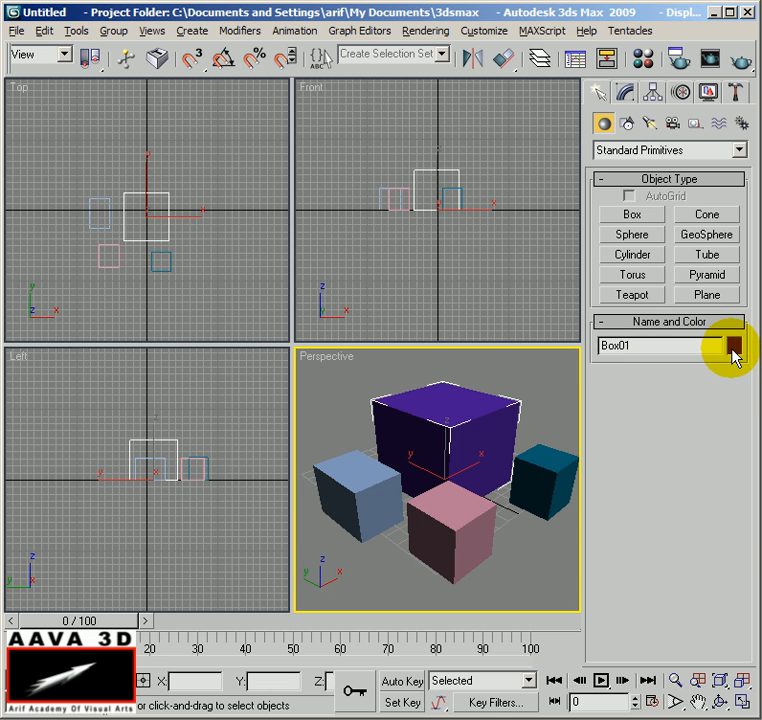
{"action": "double_click", "coordinate": [645, 344]}
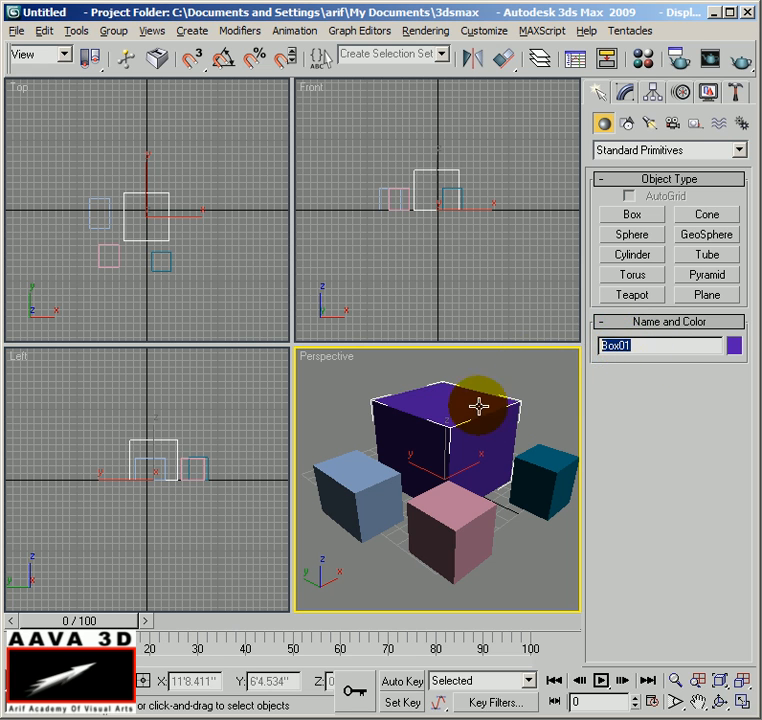
{"action": "left_click", "coordinate": [632, 345]}
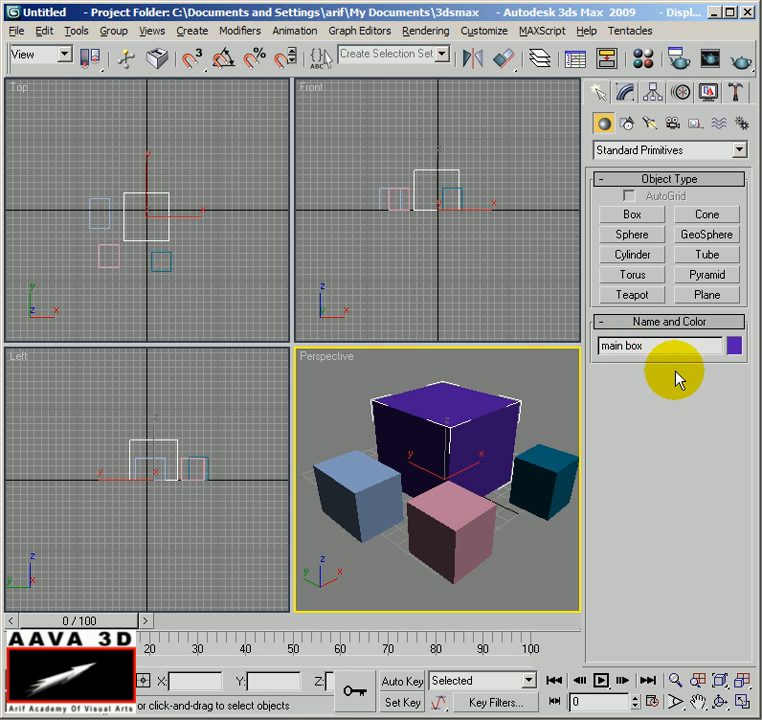
Set the main box's object color to green from the basic colors of the 3ds Max palette
{"action": "left_click", "coordinate": [735, 346]}
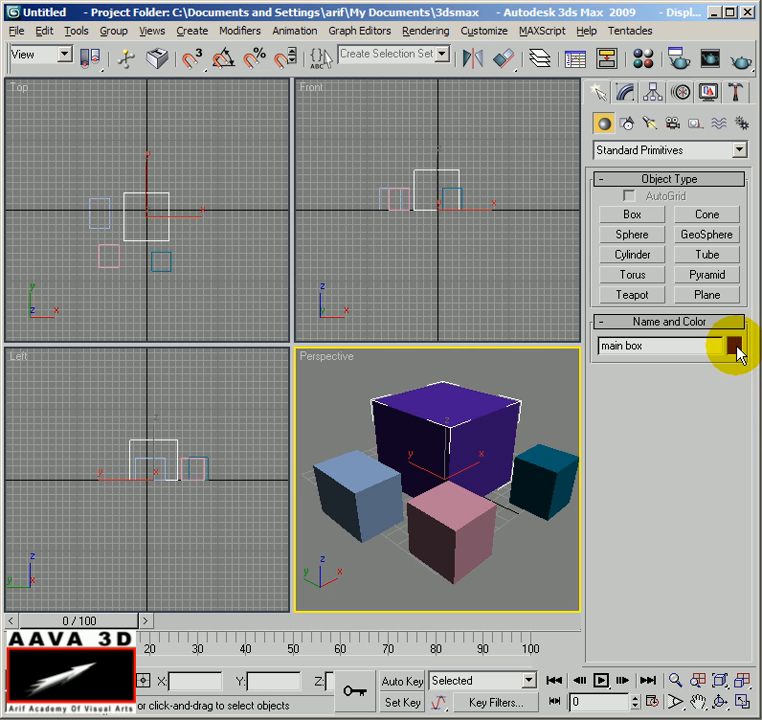
{"action": "left_click", "coordinate": [735, 346]}
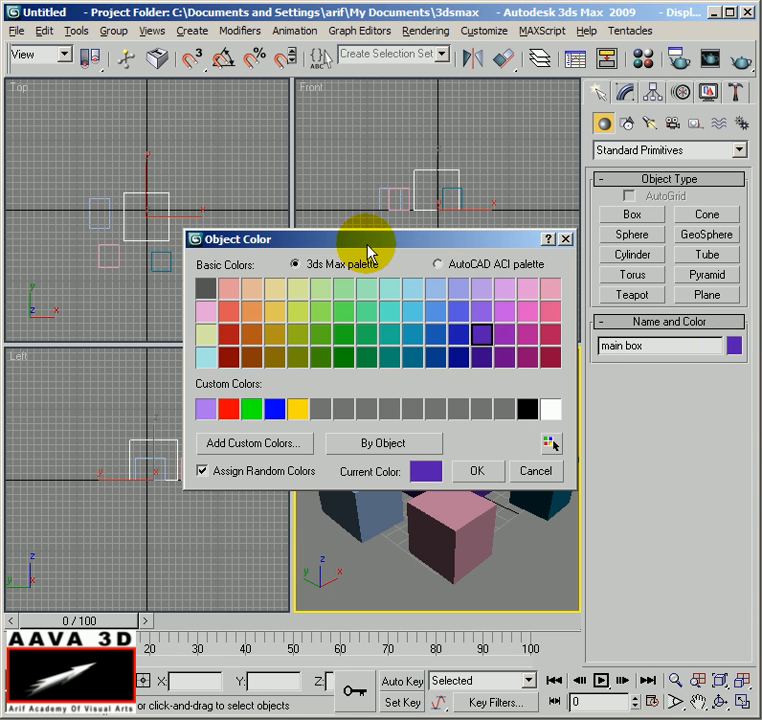
{"action": "left_click_drag", "start_coordinate": [286, 239], "coordinate": [171, 194]}
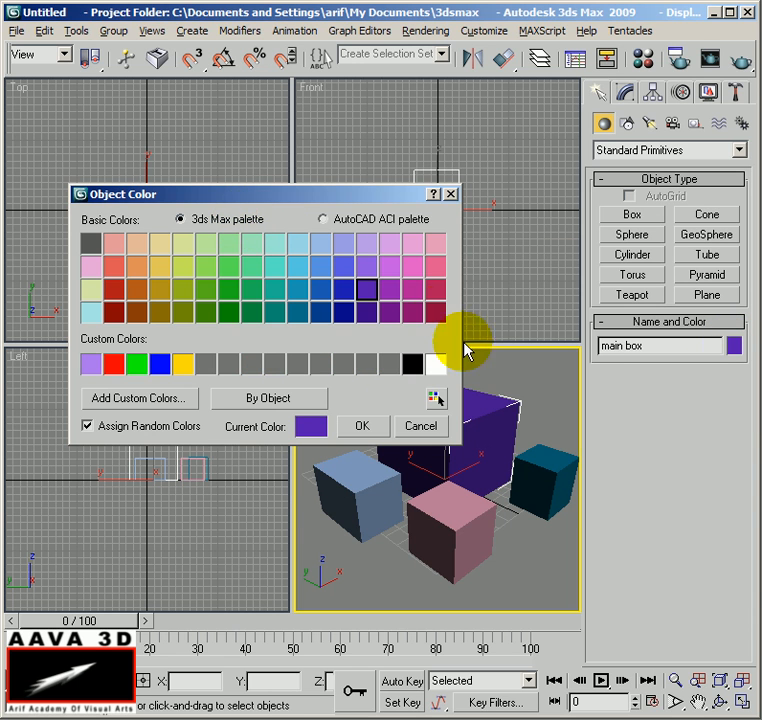
{"action": "left_click_drag", "start_coordinate": [315, 197], "coordinate": [380, 188]}
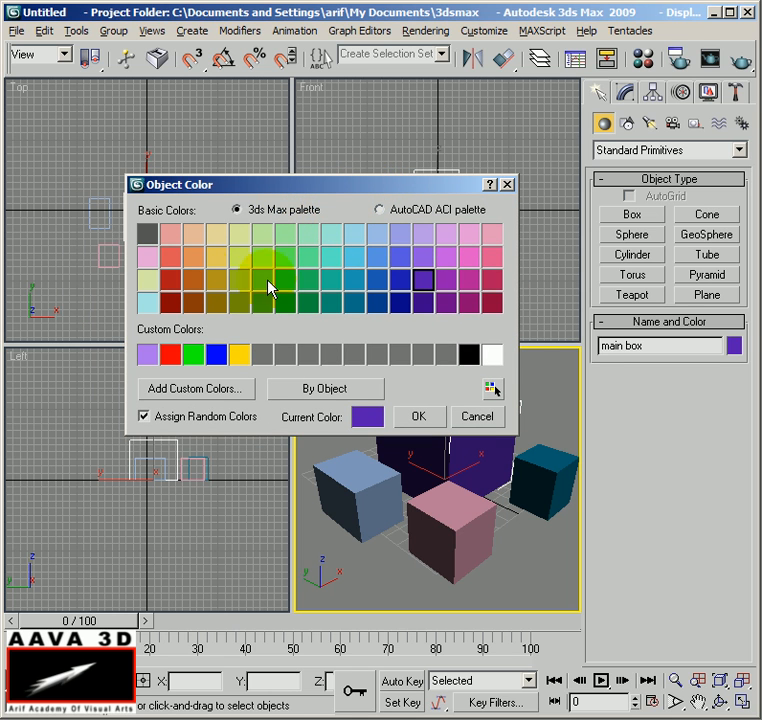
{"action": "left_click_drag", "start_coordinate": [308, 184], "coordinate": [226, 103]}
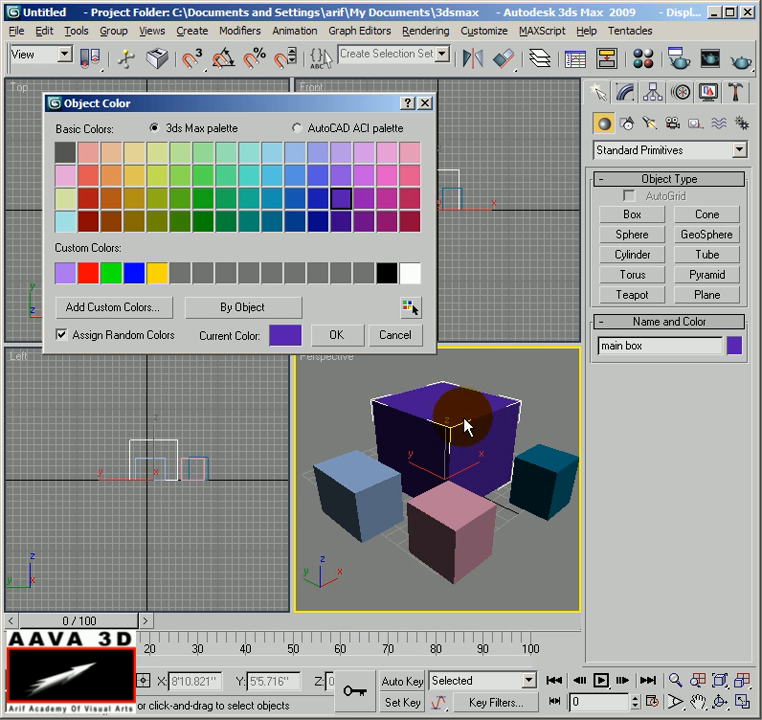
{"action": "left_click", "coordinate": [203, 199]}
{"action": "left_click", "coordinate": [336, 336]}
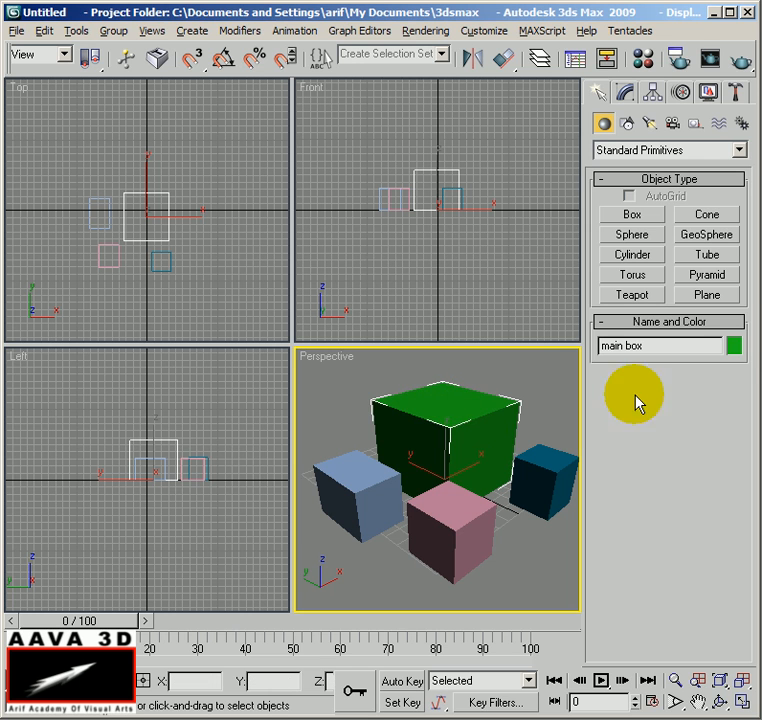
Open the main box's object color settings and compare the AutoCAD ACI palette with the 3ds Max palette
{"action": "left_click", "coordinate": [737, 347]}
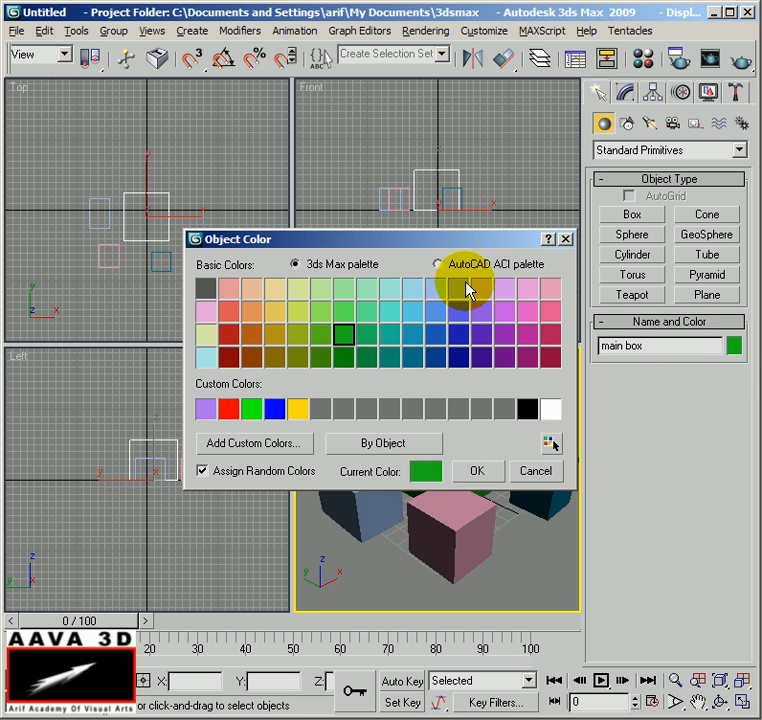
{"action": "left_click", "coordinate": [438, 264]}
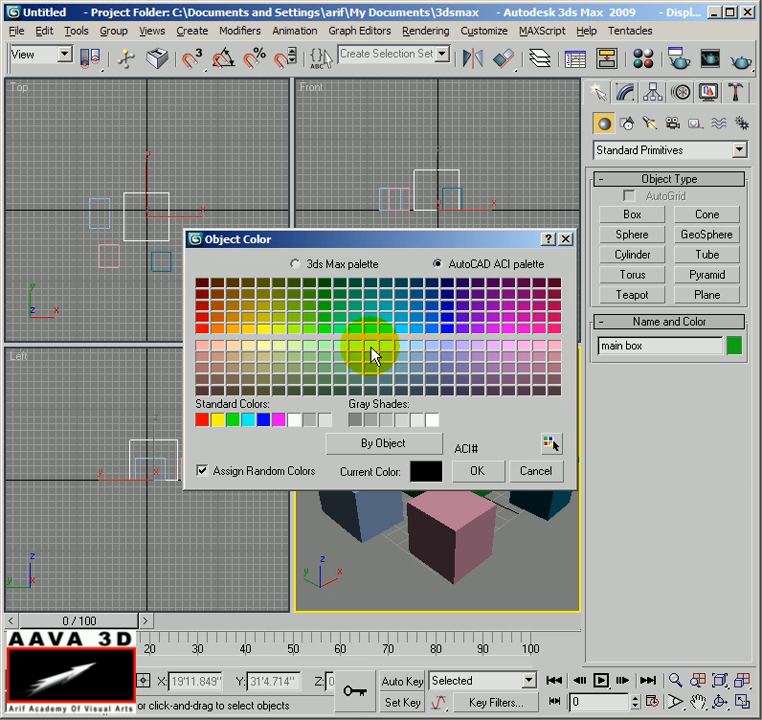
{"action": "left_click", "coordinate": [320, 264]}
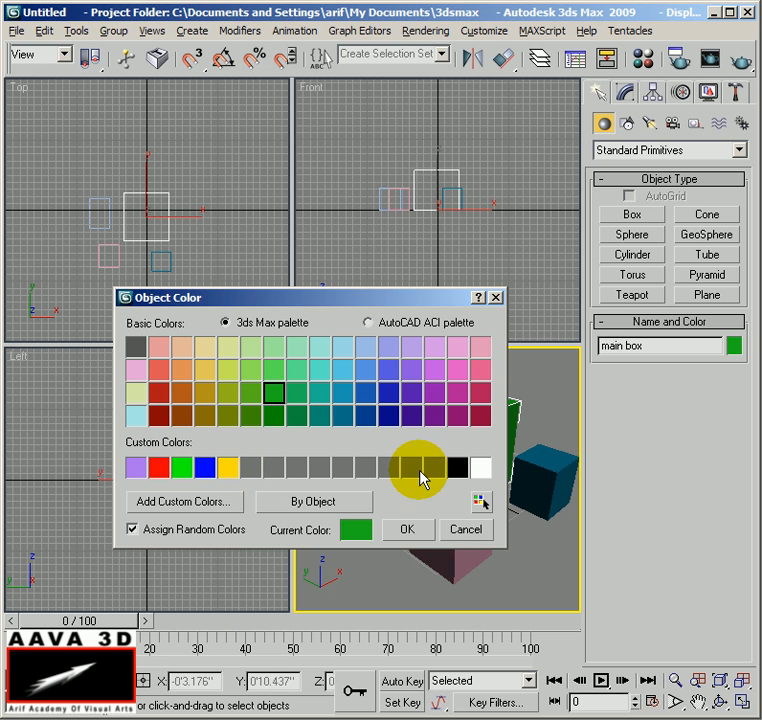
Add a light blue custom color (Red 40, Green 215, Blue 247) in the first empty slot and apply it to the main box
{"action": "left_click", "coordinate": [268, 477]}
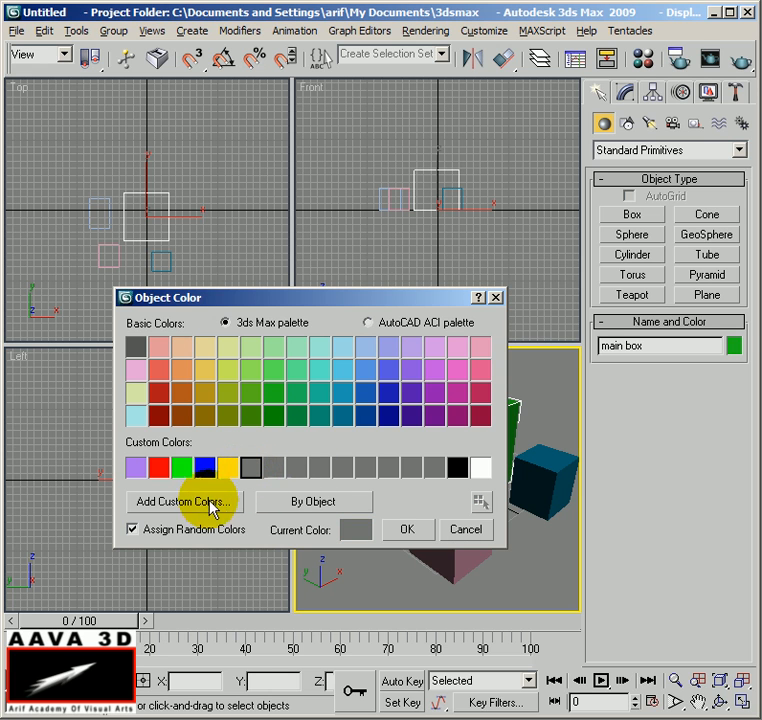
{"action": "left_click", "coordinate": [163, 506]}
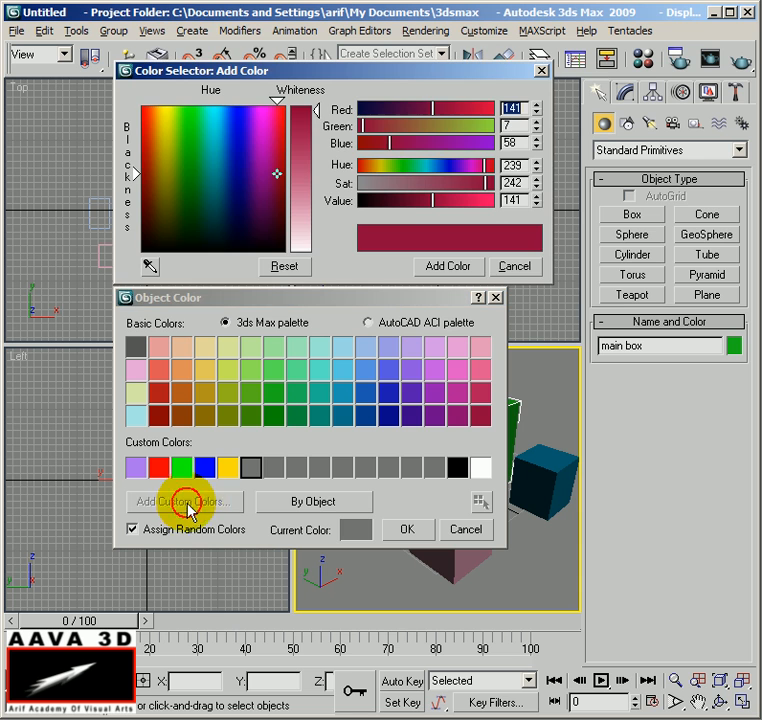
{"action": "left_click_drag", "start_coordinate": [272, 170], "coordinate": [218, 124]}
{"action": "left_click", "coordinate": [303, 150]}
{"action": "left_click_drag", "start_coordinate": [303, 150], "coordinate": [303, 128]}
{"action": "left_click_drag", "start_coordinate": [252, 157], "coordinate": [218, 112]}
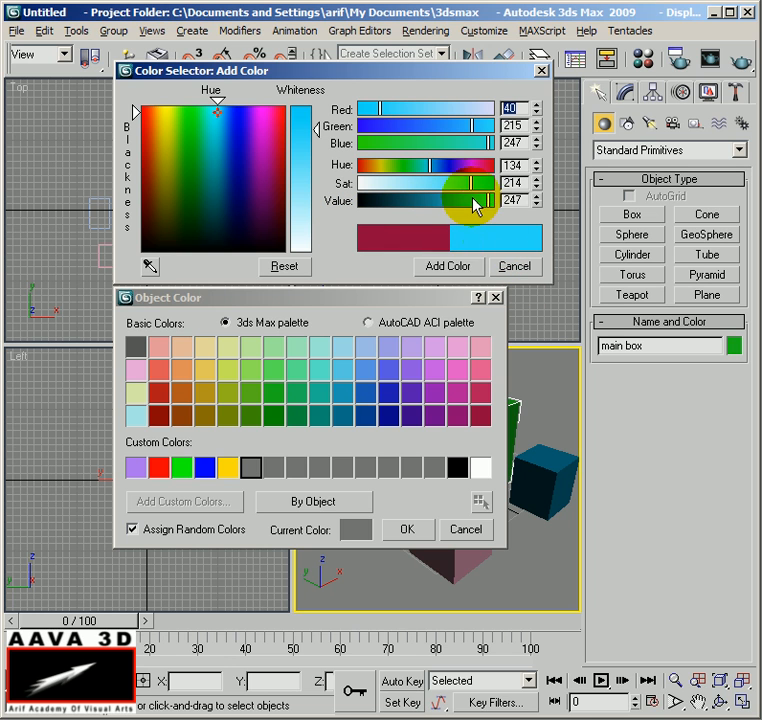
{"action": "left_click", "coordinate": [447, 267]}
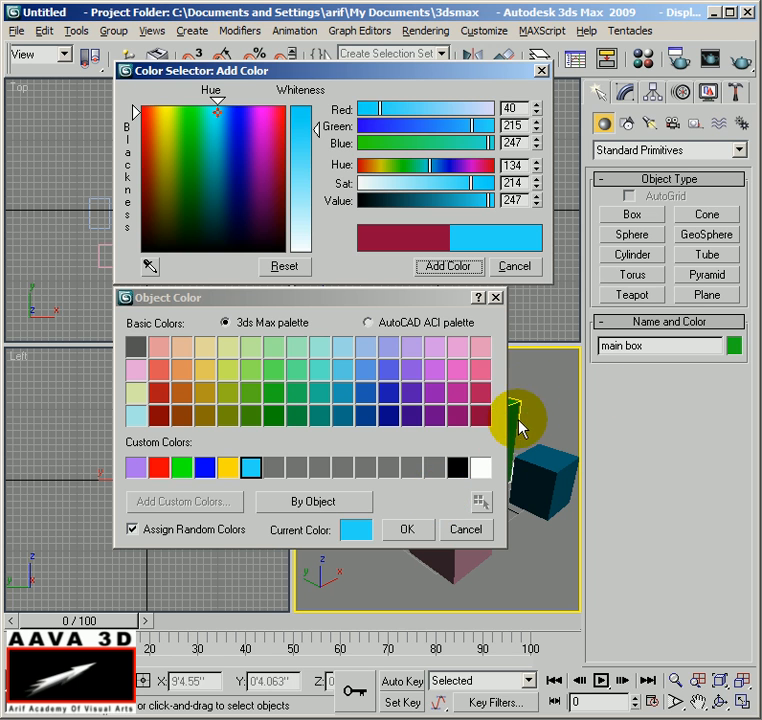
{"action": "left_click", "coordinate": [410, 527]}
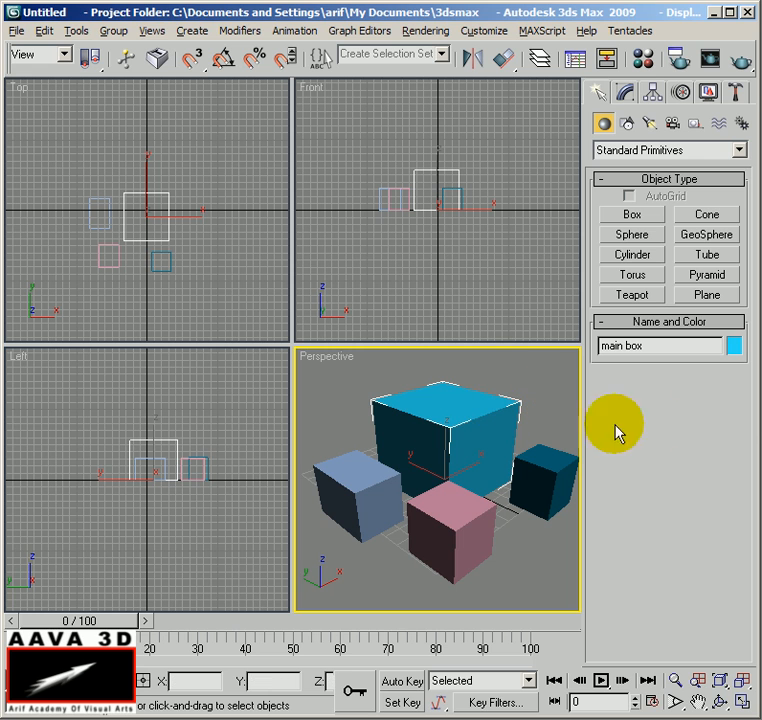
Examine the Assign Random Colors option in the main box's color settings, leave them without changes and deselect the box
{"action": "left_click", "coordinate": [734, 345]}
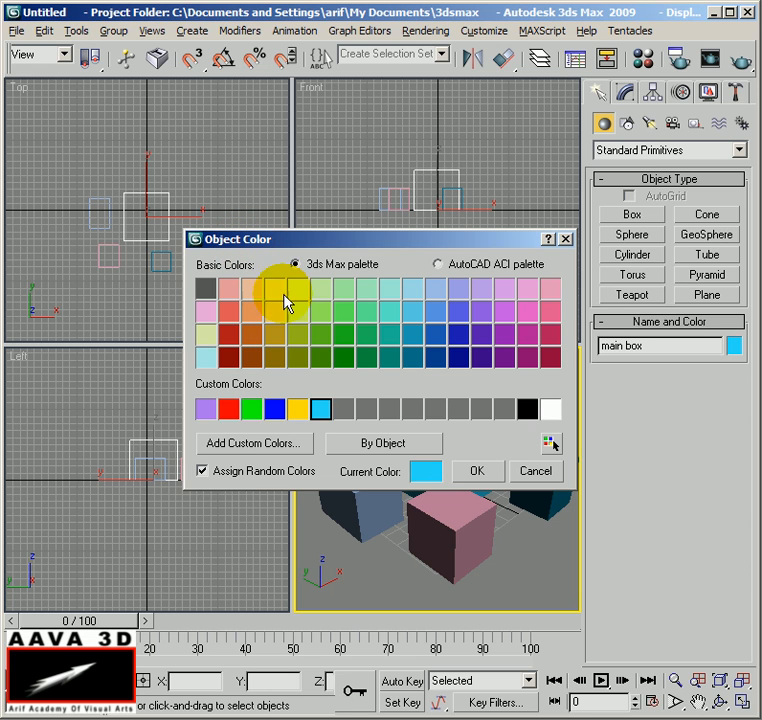
{"action": "left_click", "coordinate": [203, 471]}
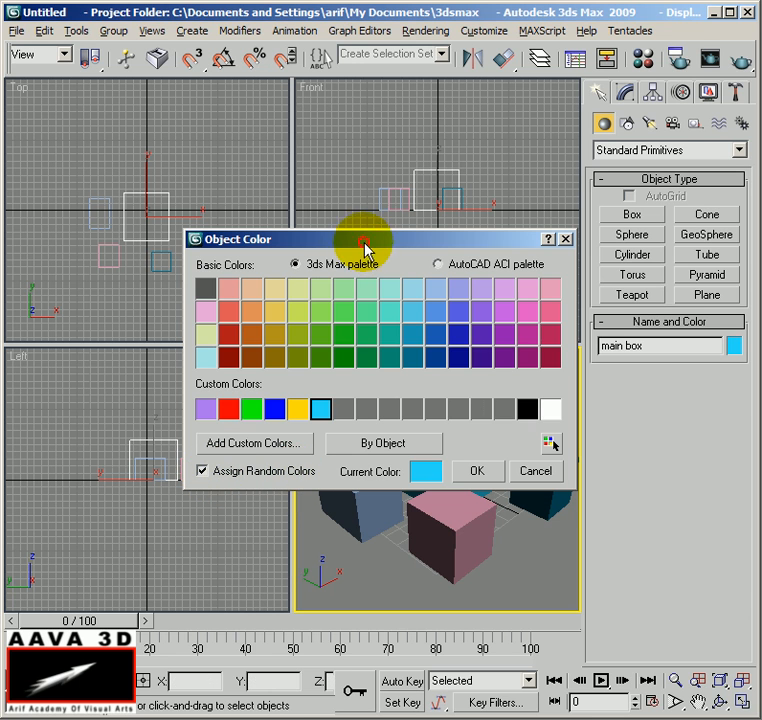
{"action": "left_click_drag", "start_coordinate": [367, 242], "coordinate": [210, 156]}
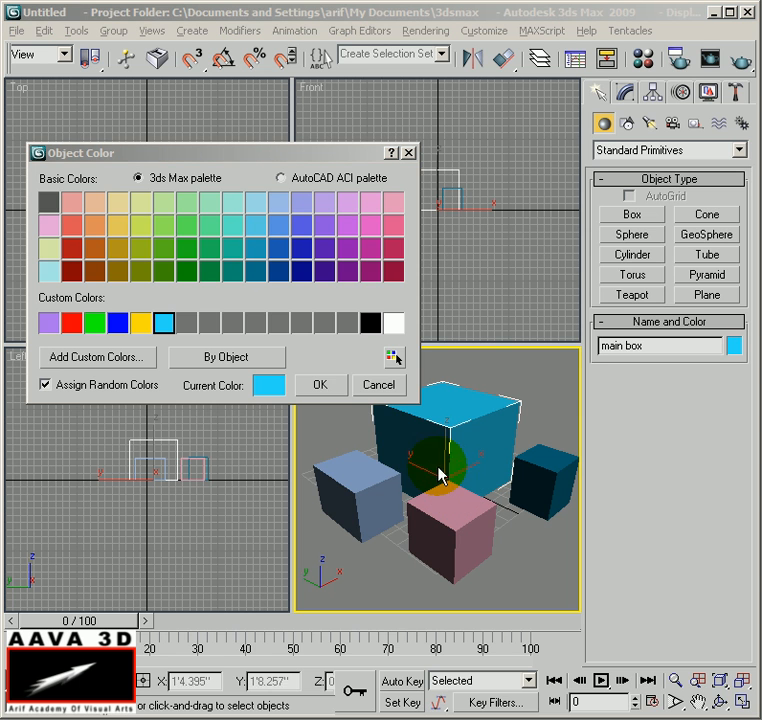
{"action": "left_click", "coordinate": [393, 392]}
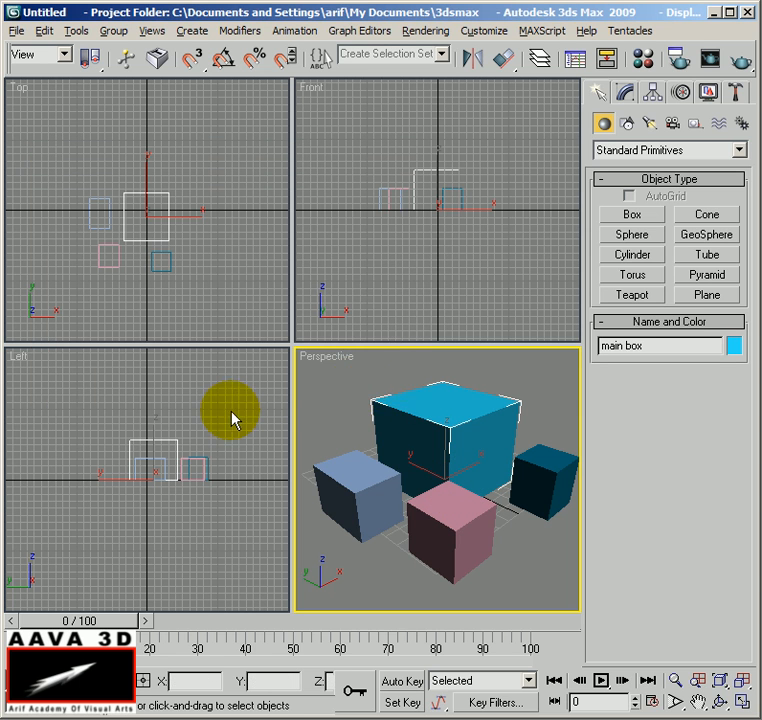
{"action": "left_click", "coordinate": [342, 413]}
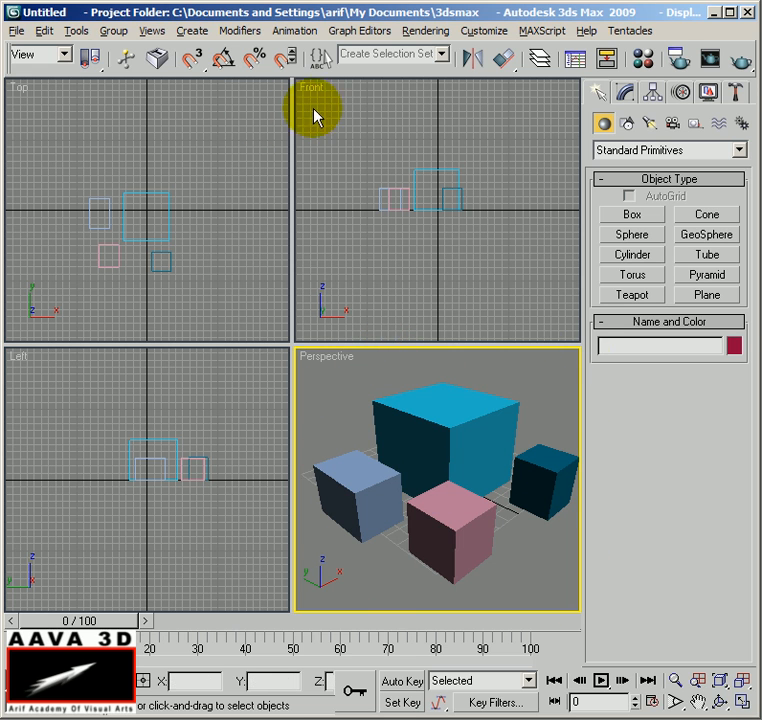
Activate the Front and Perspective viewports in turn, and toggle the Perspective viewport between maximized and the four-view layout
{"action": "left_click", "coordinate": [358, 106]}
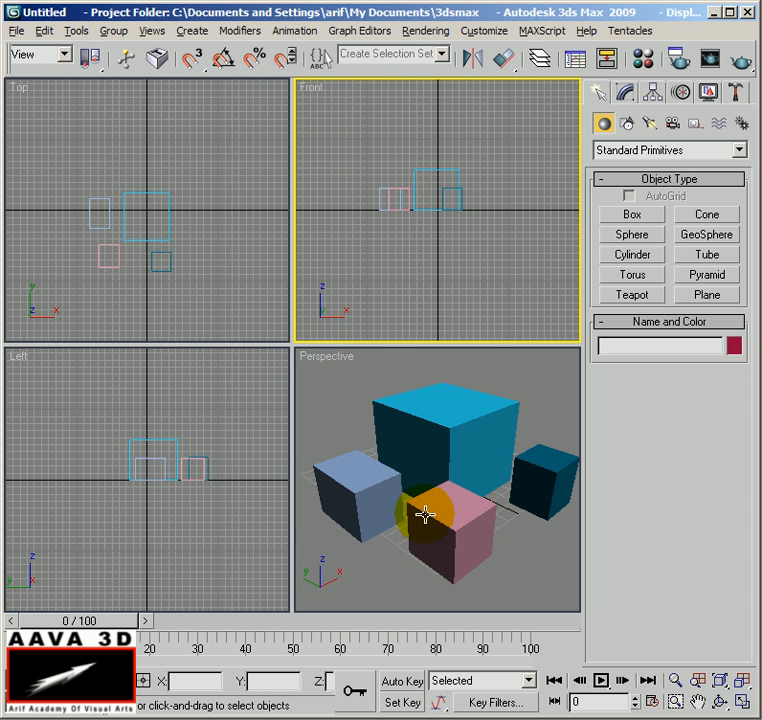
{"action": "left_click", "coordinate": [314, 362]}
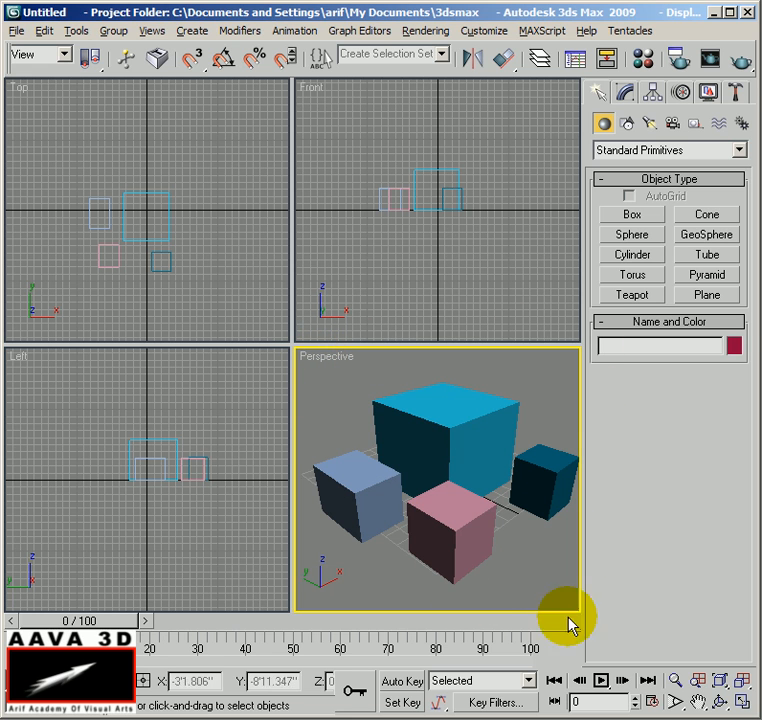
{"action": "left_click", "coordinate": [742, 703]}
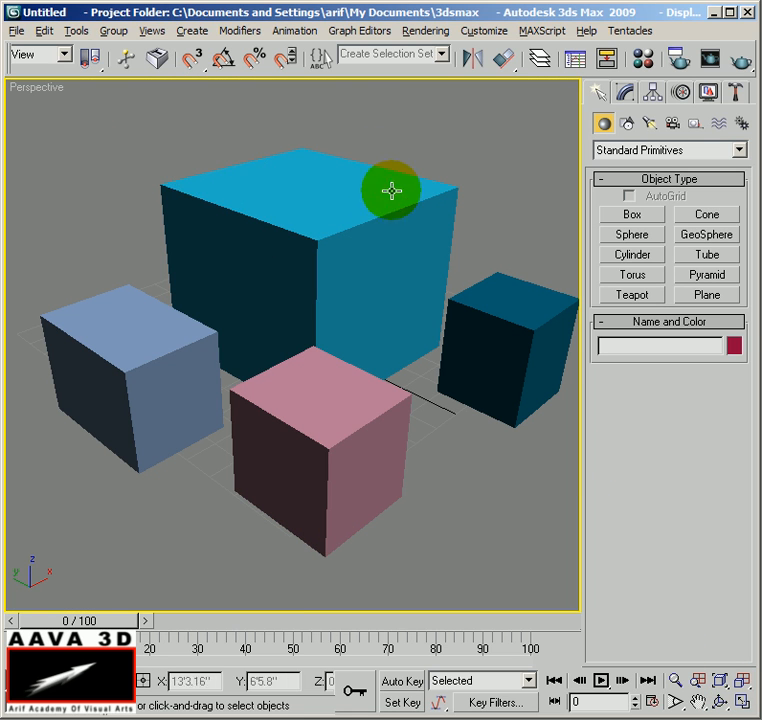
{"action": "left_click", "coordinate": [739, 702]}
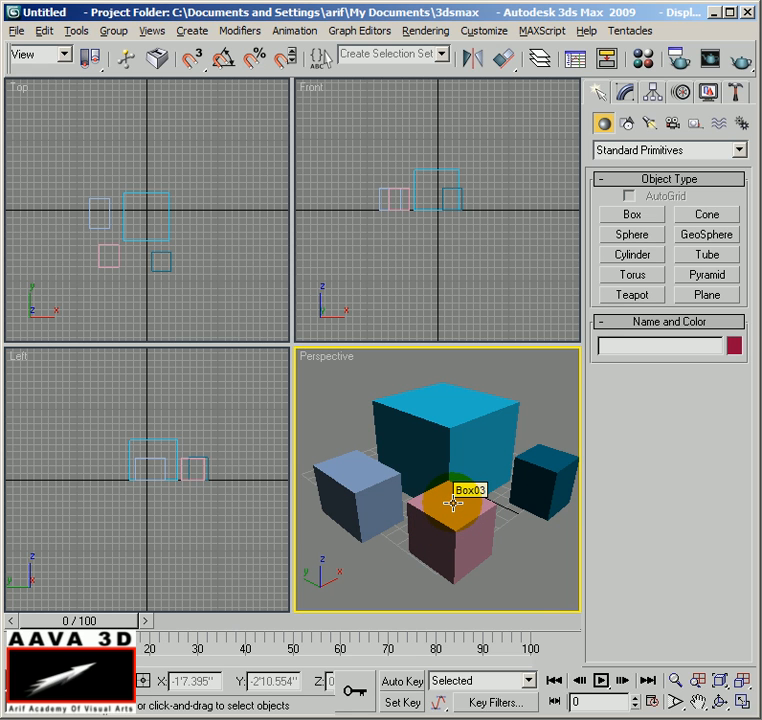
{"action": "key", "text": "alt+w"}
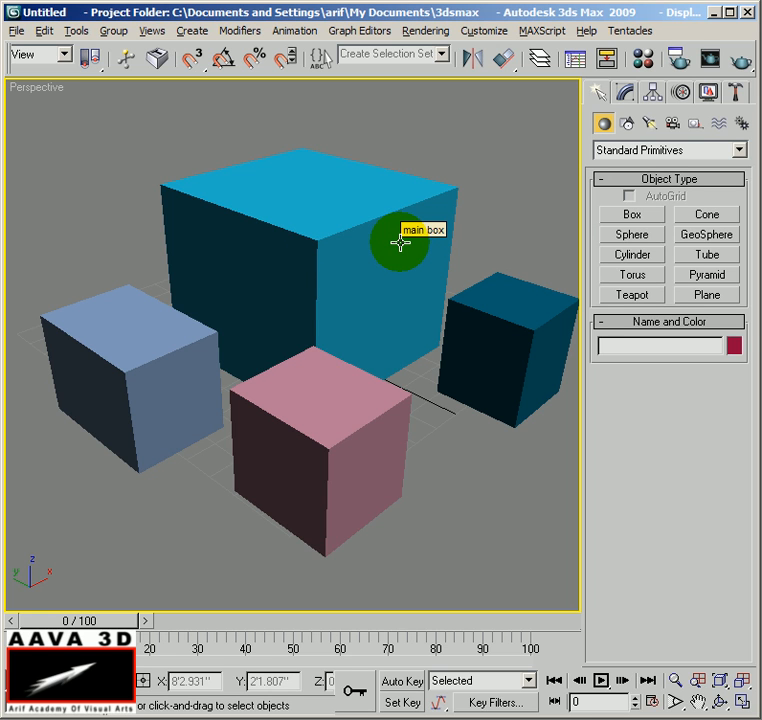
{"action": "key", "text": "alt+w"}
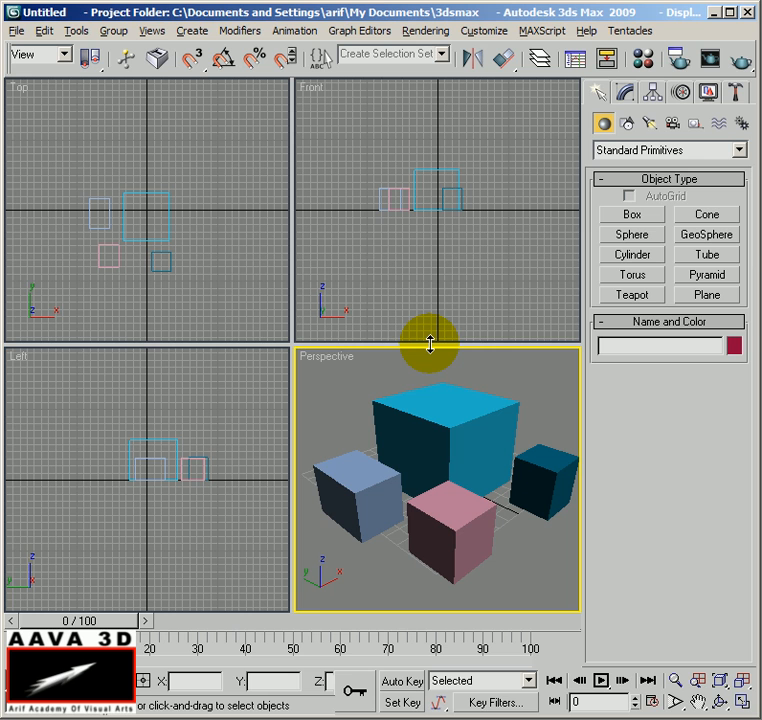
Resize the four viewports by moving their dividers to enlarge the Perspective view, and reset the viewport layout
{"action": "left_click_drag", "start_coordinate": [430, 344], "coordinate": [420, 215]}
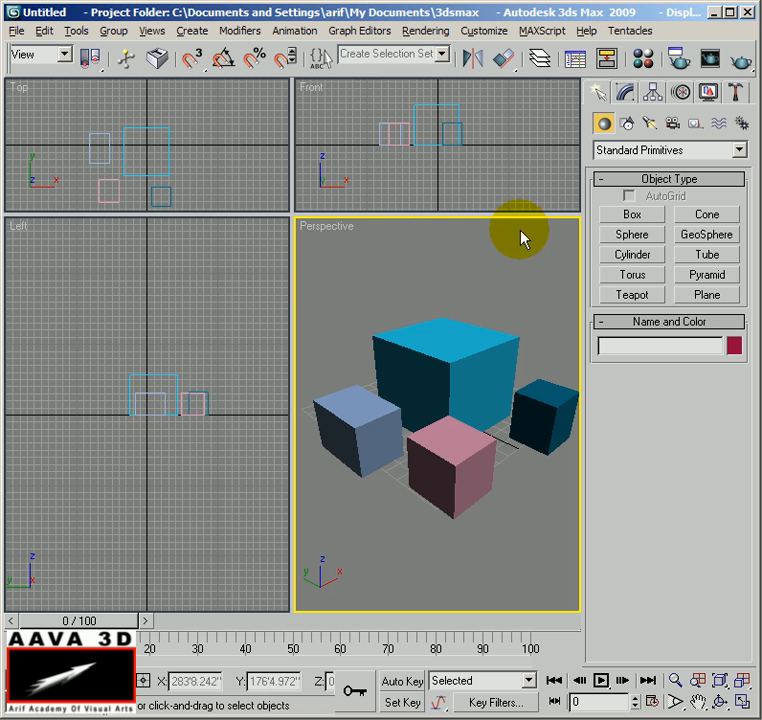
{"action": "left_click_drag", "start_coordinate": [292, 286], "coordinate": [122, 297]}
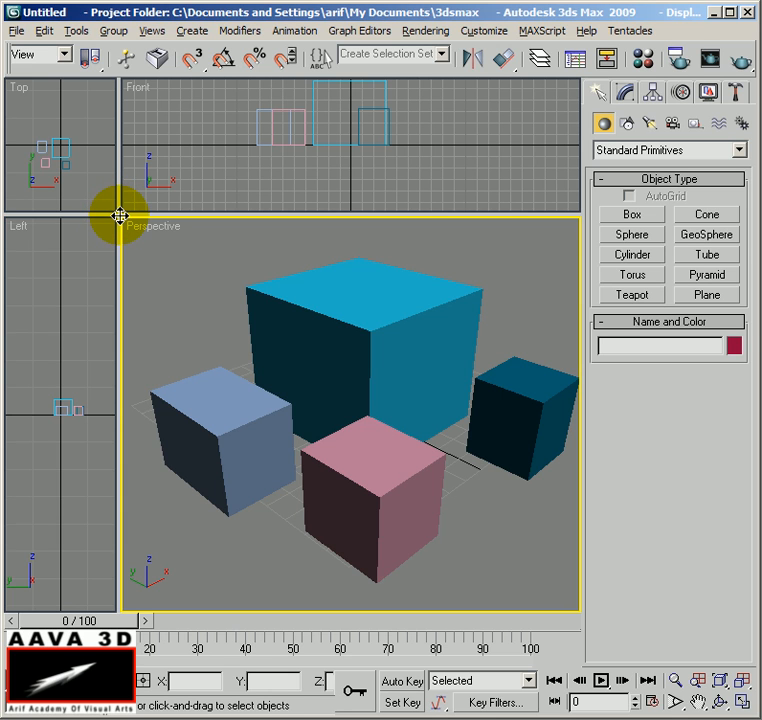
{"action": "left_click_drag", "start_coordinate": [119, 213], "coordinate": [175, 325]}
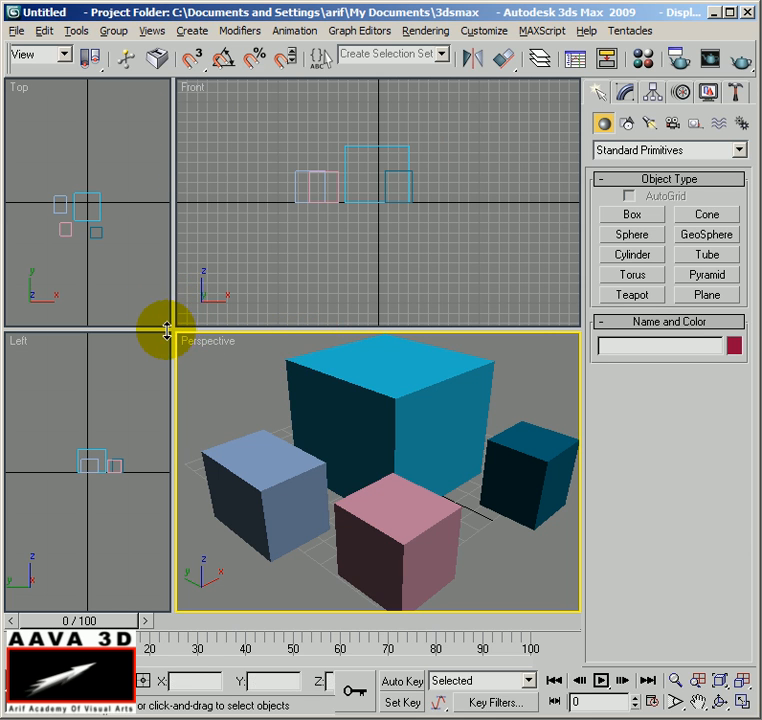
{"action": "left_click_drag", "start_coordinate": [171, 332], "coordinate": [209, 318]}
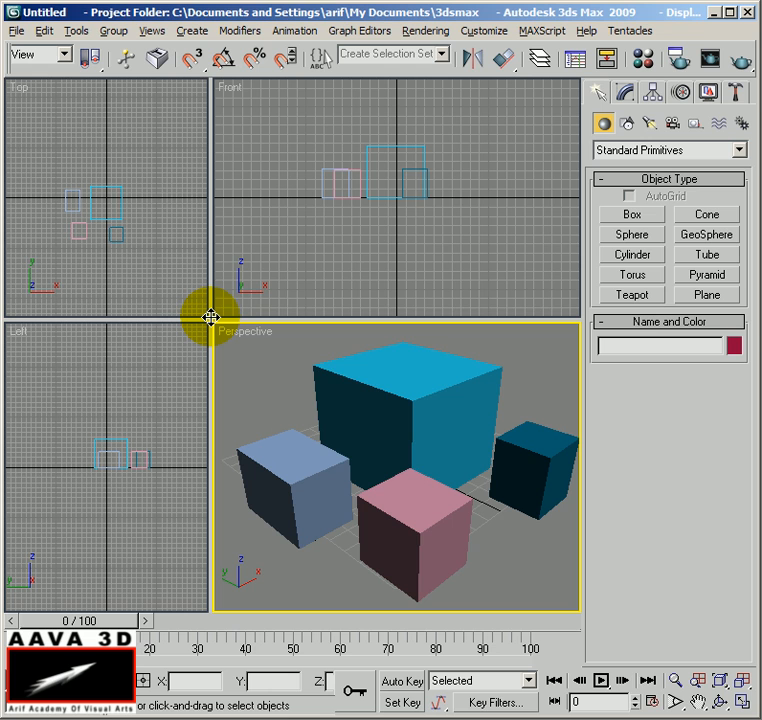
{"action": "right_click", "coordinate": [211, 316]}
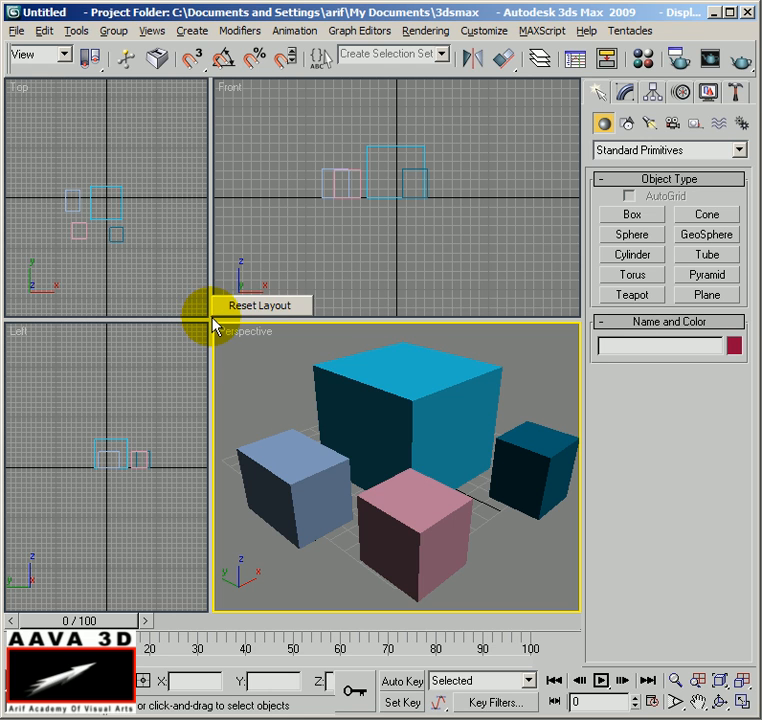
{"action": "left_click", "coordinate": [267, 315]}
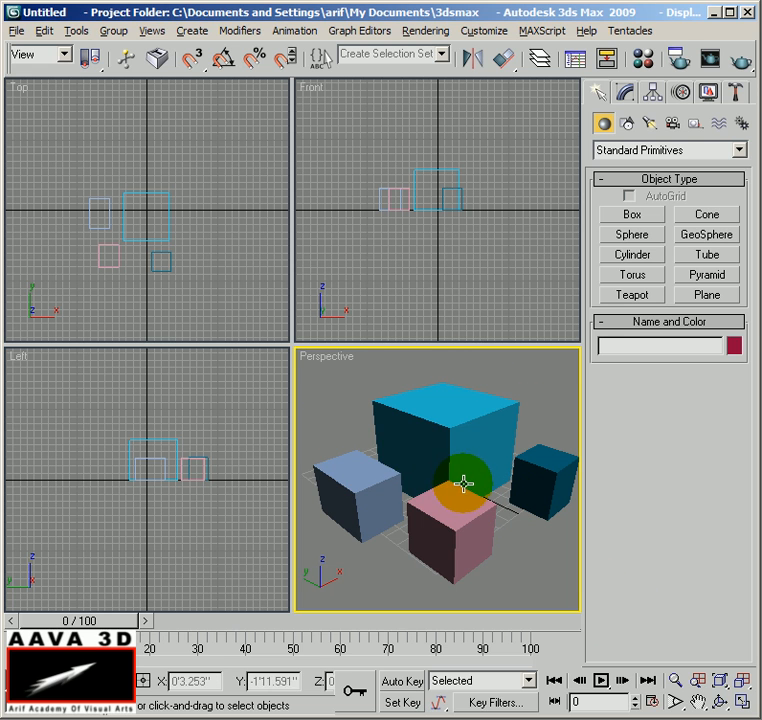
Maximize the Perspective viewport and zoom out slightly from the four boxes with the Zoom tool
{"action": "key", "text": "alt+w"}
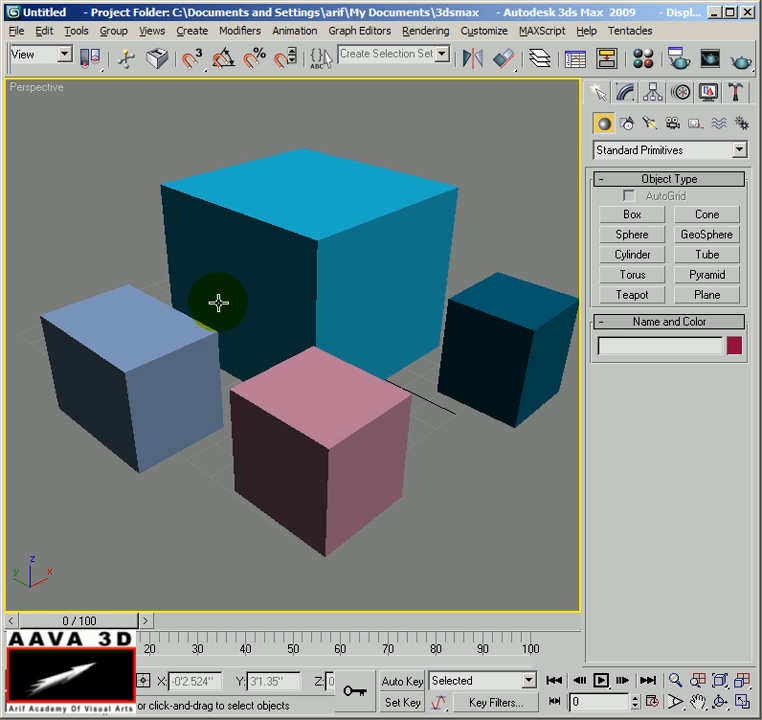
{"action": "left_click", "coordinate": [675, 681]}
{"action": "left_click_drag", "start_coordinate": [415, 395], "coordinate": [405, 374]}
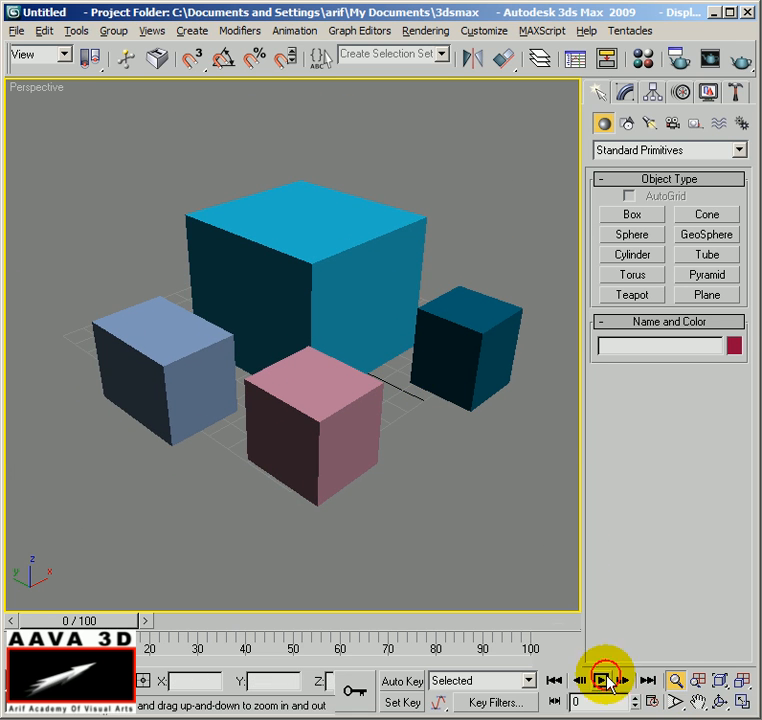
{"action": "right_click", "coordinate": [482, 505]}
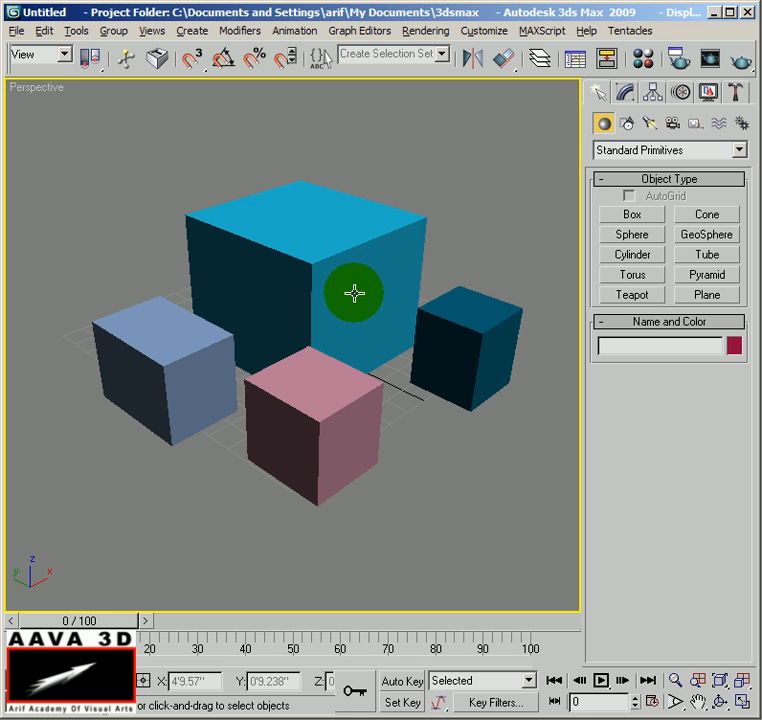
Zoom repeatedly in and out on the four boxes in the Perspective view without activating the Zoom tool
{"action": "scroll", "coordinate": [329, 329], "scroll_direction": "up", "scroll_amount": 5}
{"action": "scroll", "coordinate": [329, 329], "scroll_direction": "down", "scroll_amount": 5}
{"action": "scroll", "coordinate": [329, 331], "scroll_direction": "down", "scroll_amount": 4}
{"action": "scroll", "coordinate": [329, 331], "scroll_direction": "up", "scroll_amount": 5}
{"action": "scroll", "coordinate": [330, 331], "scroll_direction": "down", "scroll_amount": 5}
{"action": "scroll", "coordinate": [331, 335], "scroll_direction": "up", "scroll_amount": 4}
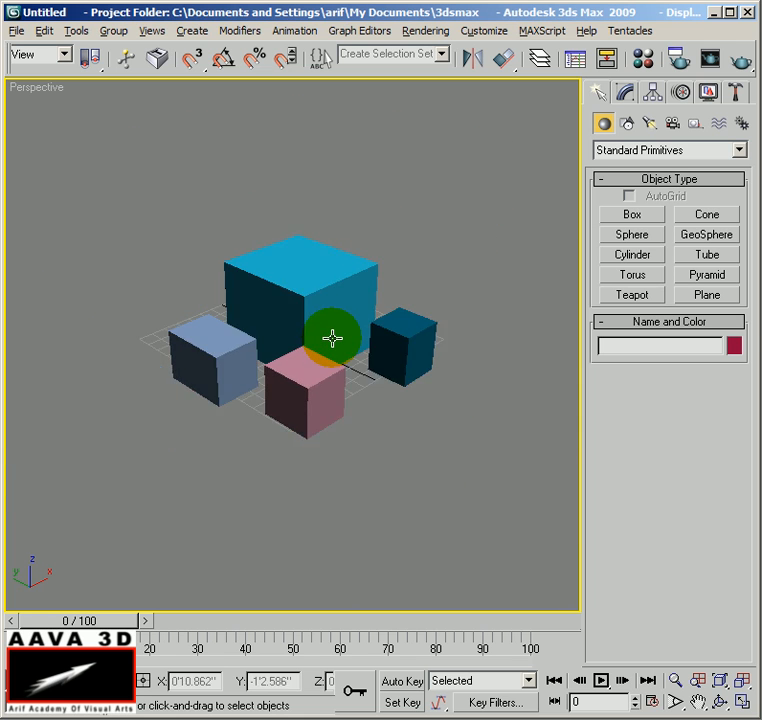
{"action": "scroll", "coordinate": [332, 338], "scroll_direction": "down", "scroll_amount": 4}
{"action": "scroll", "coordinate": [332, 338], "scroll_direction": "up", "scroll_amount": 4}
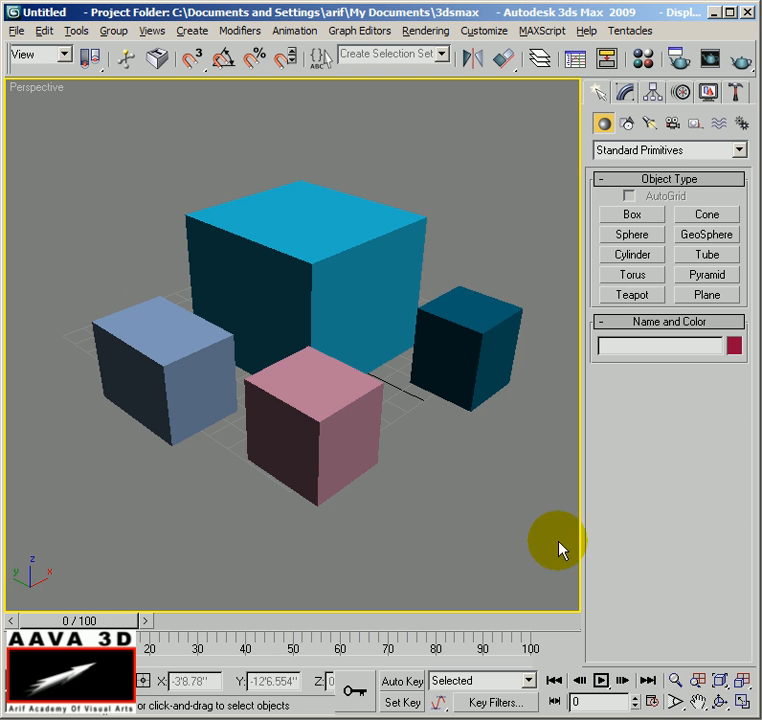
Pan the Perspective view around the boxes, first with the Pan tool and again without activating it
{"action": "left_click", "coordinate": [700, 704]}
{"action": "left_click_drag", "start_coordinate": [473, 515], "coordinate": [293, 366]}
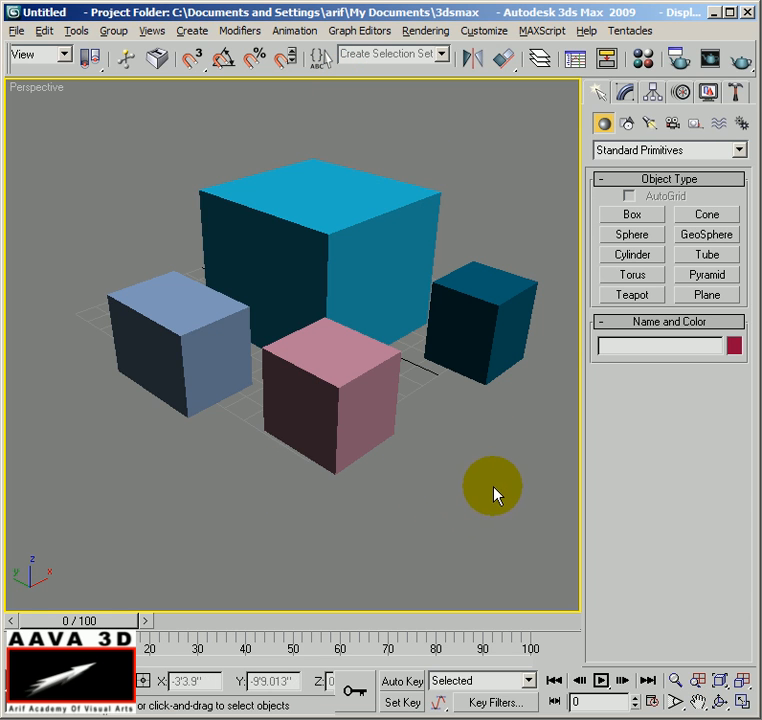
{"action": "left_click", "coordinate": [469, 532]}
{"action": "right_click", "coordinate": [479, 511]}
{"action": "left_click", "coordinate": [481, 530]}
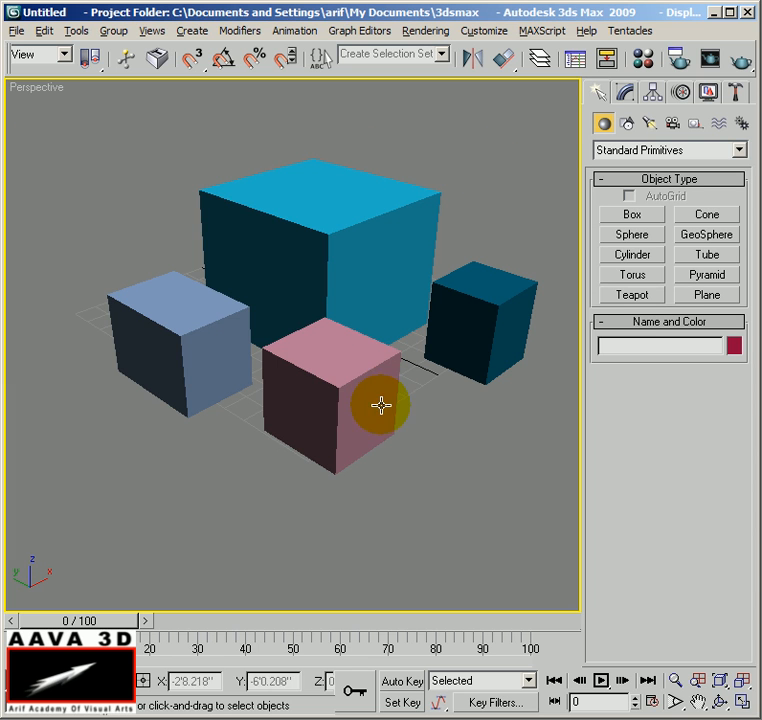
{"action": "middle_click_drag", "start_coordinate": [388, 493], "coordinate": [397, 470]}
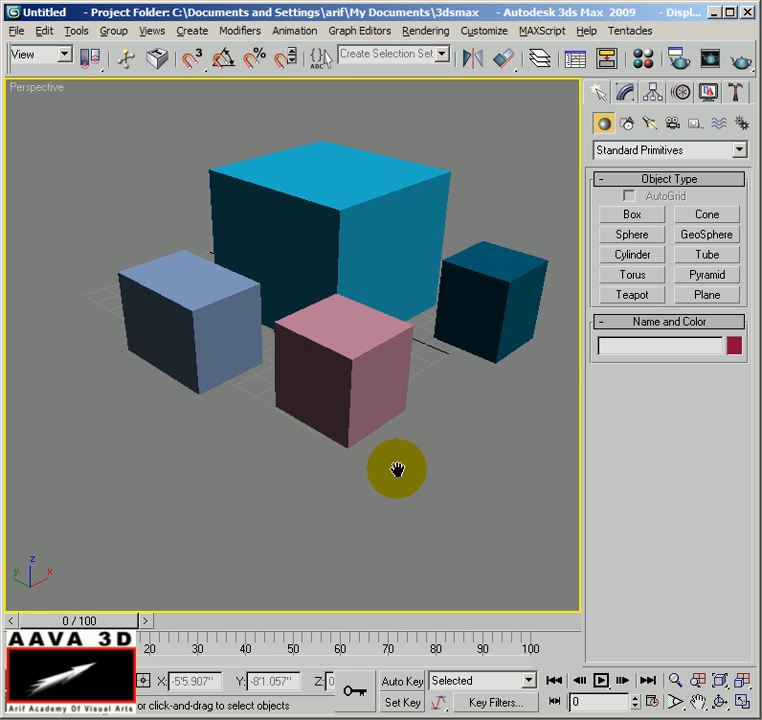
{"action": "middle_click_drag", "start_coordinate": [386, 403], "coordinate": [355, 457]}
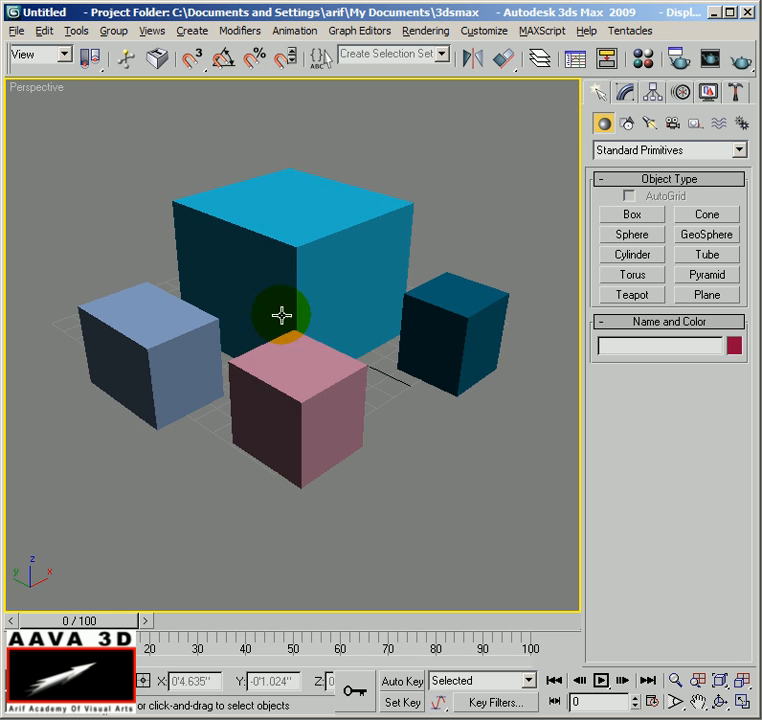
Rotate the Perspective view vertically and horizontally around the boxes with the Arc Rotate tool and exit the tool
{"action": "left_click", "coordinate": [720, 705]}
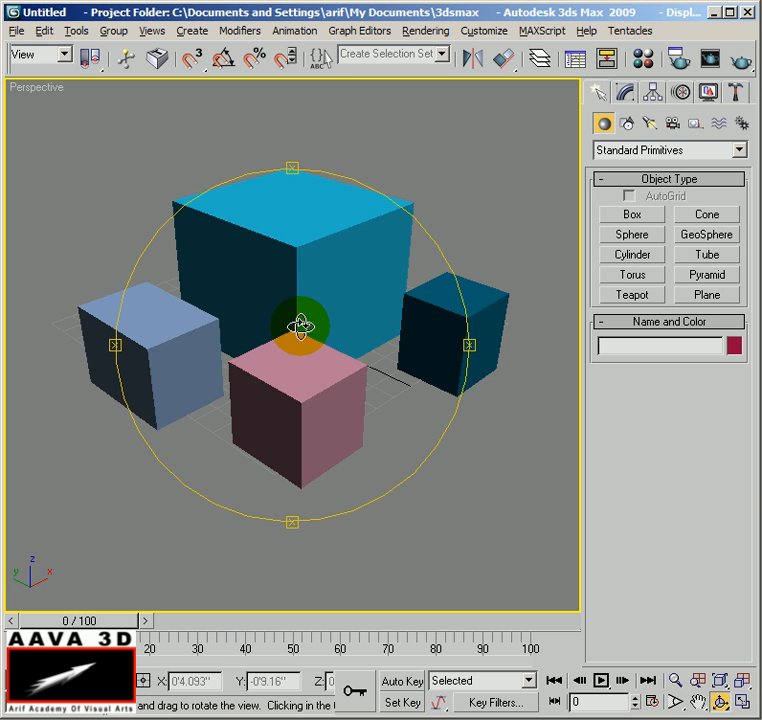
{"action": "mouse_move", "coordinate": [303, 340]}
{"action": "left_mouse_down"}
{"action": "mouse_move", "coordinate": [236, 340]}
{"action": "mouse_move", "coordinate": [162, 327]}
{"action": "mouse_move", "coordinate": [251, 343]}
{"action": "mouse_move", "coordinate": [408, 342]}
{"action": "mouse_move", "coordinate": [565, 323]}
{"action": "mouse_move", "coordinate": [585, 339]}
{"action": "mouse_move", "coordinate": [446, 170]}
{"action": "mouse_move", "coordinate": [207, 233]}
{"action": "mouse_move", "coordinate": [340, 333]}
{"action": "mouse_move", "coordinate": [405, 320]}
{"action": "mouse_move", "coordinate": [313, 312]}
{"action": "mouse_move", "coordinate": [312, 322]}
{"action": "left_mouse_up"}
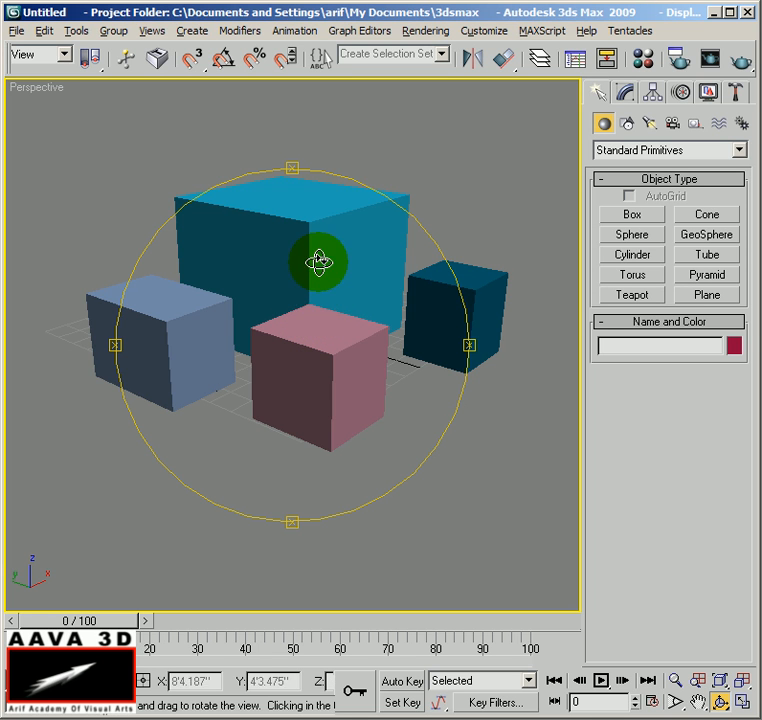
{"action": "left_click_drag", "start_coordinate": [313, 322], "coordinate": [266, 327]}
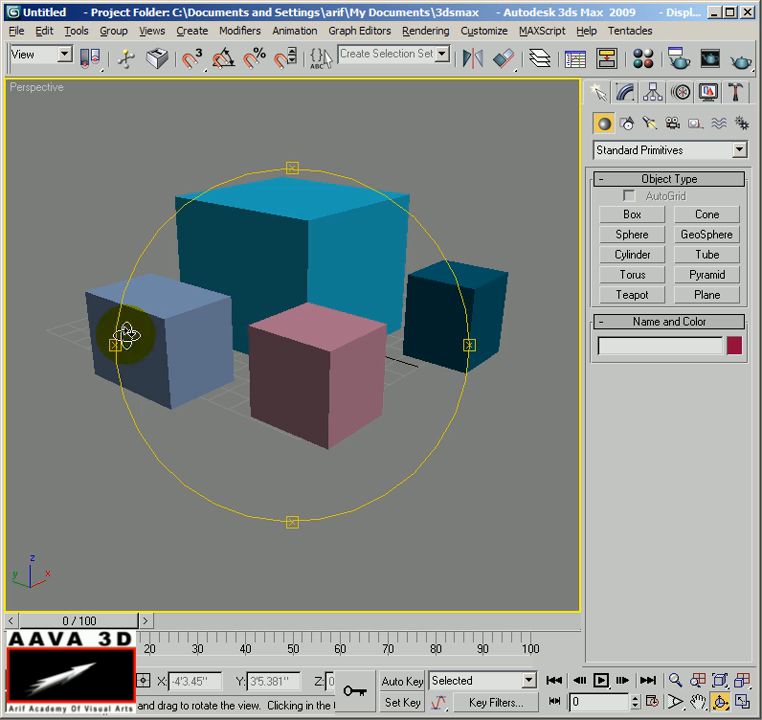
{"action": "left_click_drag", "start_coordinate": [378, 345], "coordinate": [306, 324]}
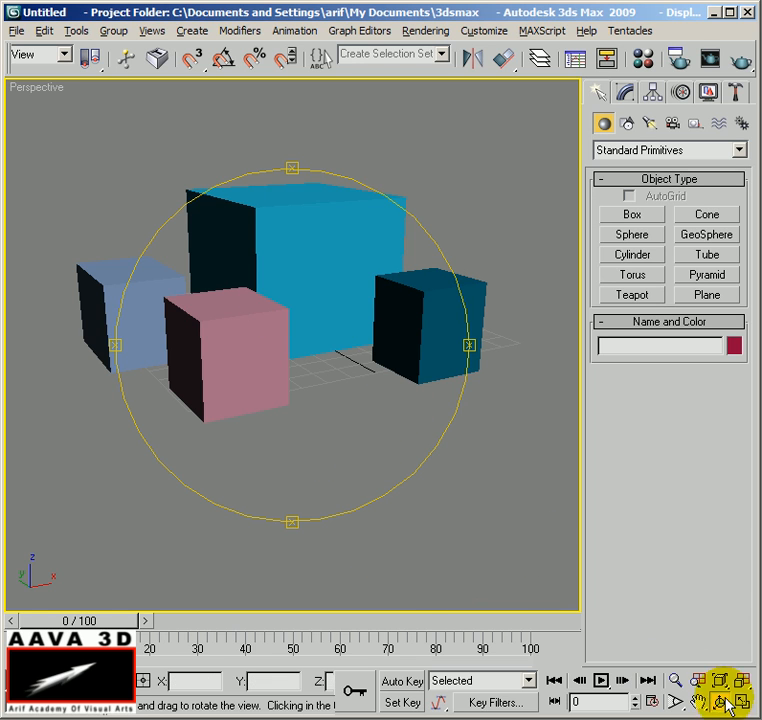
{"action": "right_click", "coordinate": [465, 480]}
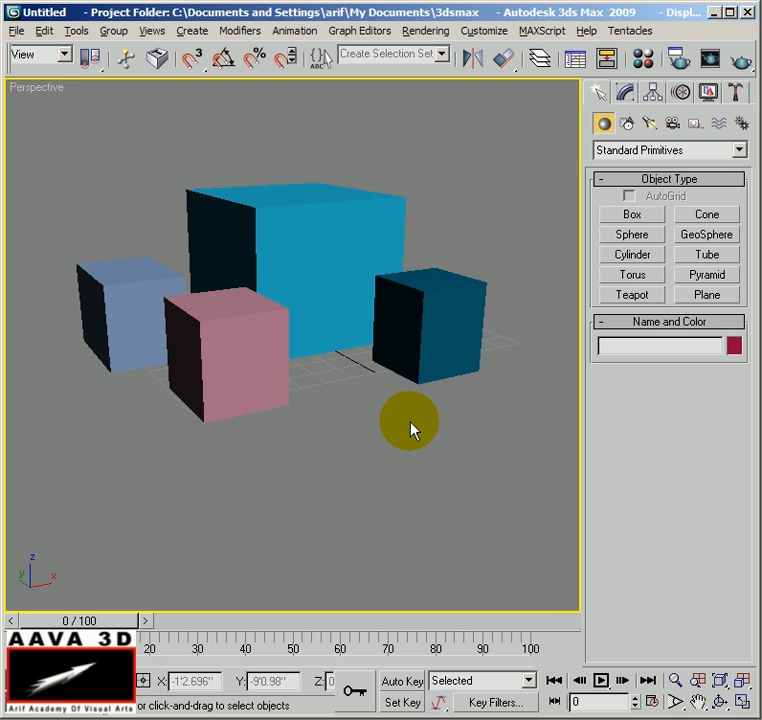
Orbit the Perspective view freely around the boxes to their opposite side without activating the rotate tool
{"action": "middle_click_drag", "start_coordinate": [376, 413], "coordinate": [257, 378], "text": "alt"}
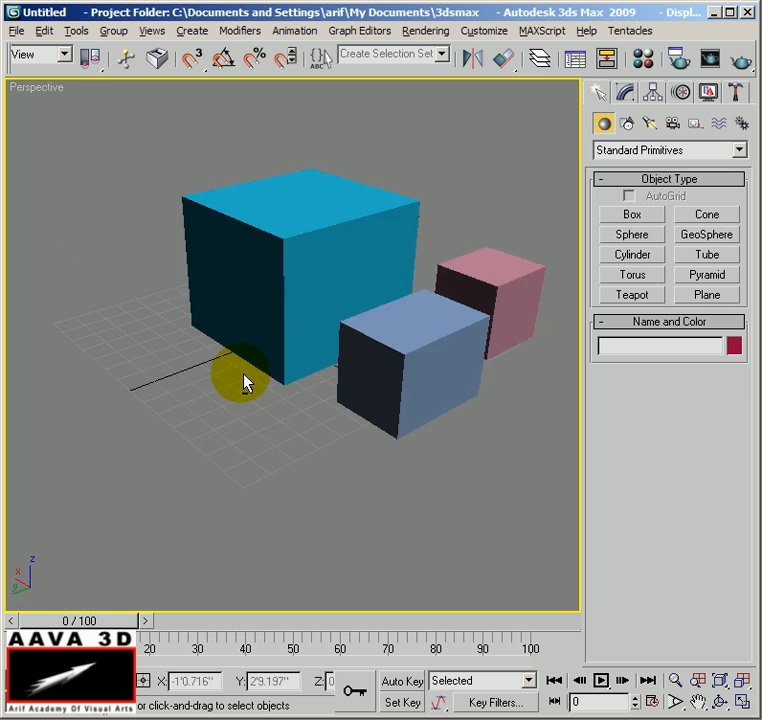
{"action": "middle_click_drag", "start_coordinate": [347, 380], "coordinate": [281, 350], "text": "alt"}
{"action": "left_click", "coordinate": [279, 342]}
{"action": "left_click", "coordinate": [430, 366]}
{"action": "left_click", "coordinate": [294, 385]}
{"action": "middle_click_drag", "start_coordinate": [315, 481], "coordinate": [272, 446], "text": "alt"}
{"action": "left_click", "coordinate": [367, 451]}
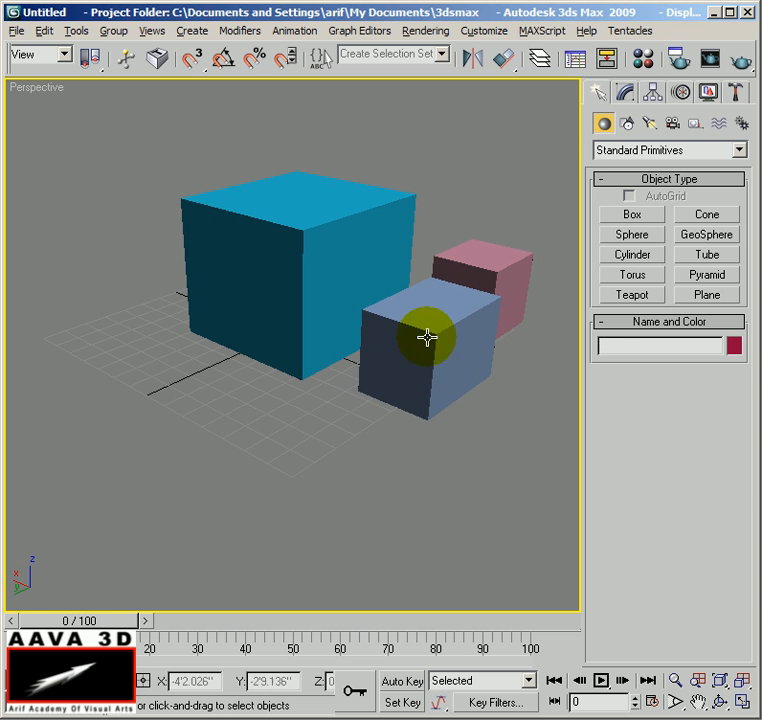
Select the light blue-grey Box02 and examine it by orbiting and zooming the Perspective view around it
{"action": "left_click", "coordinate": [452, 395]}
{"action": "middle_click_drag", "start_coordinate": [452, 395], "coordinate": [395, 418], "text": "alt"}
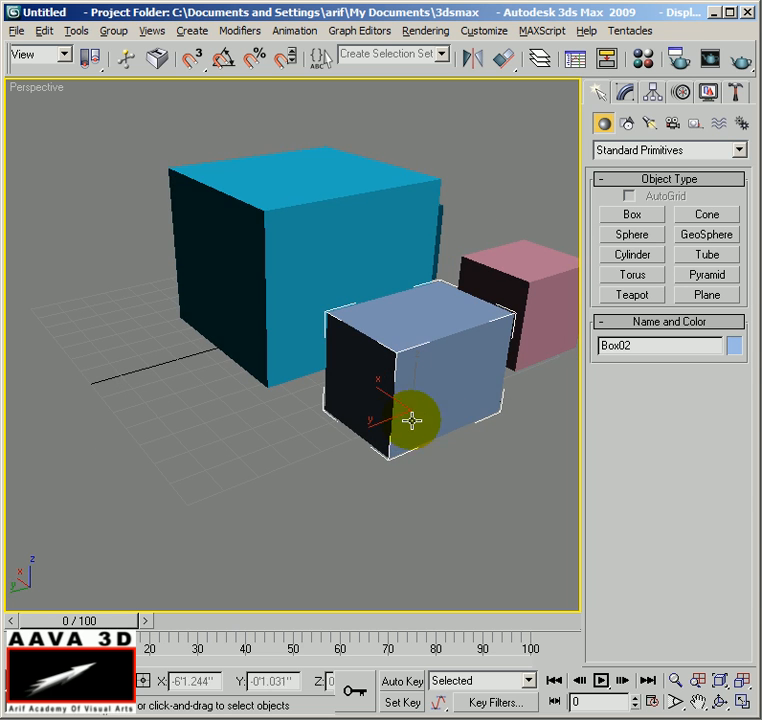
{"action": "scroll", "coordinate": [463, 447], "scroll_direction": "down", "scroll_amount": 5}
{"action": "scroll", "coordinate": [415, 459], "scroll_direction": "up", "scroll_amount": 4}
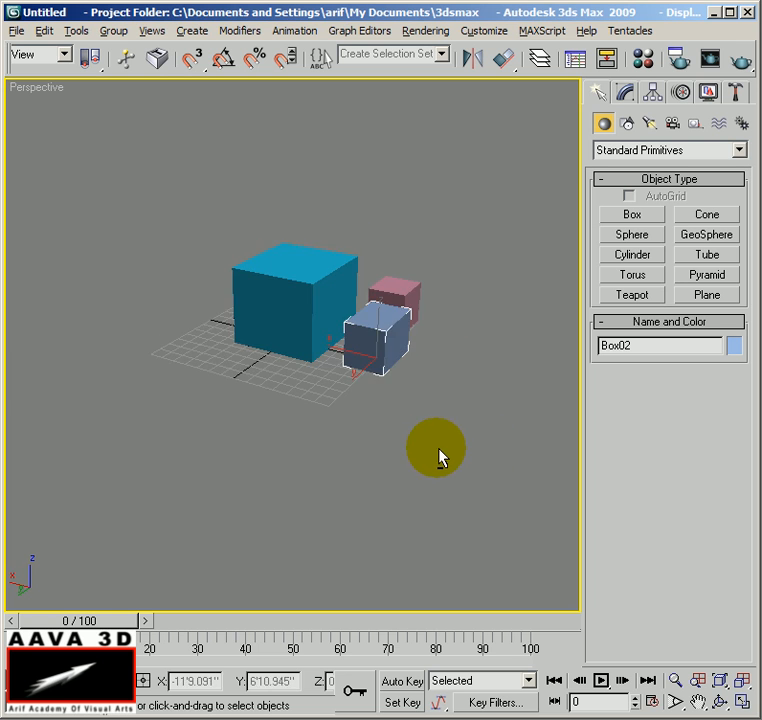
{"action": "middle_click_drag", "start_coordinate": [408, 443], "coordinate": [400, 447], "text": "alt"}
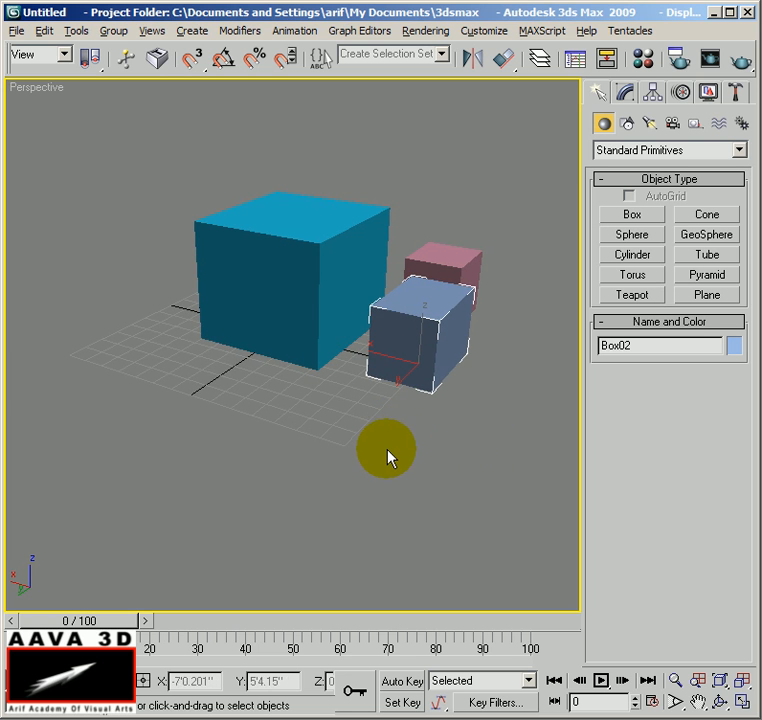
{"action": "scroll", "coordinate": [390, 458], "scroll_direction": "up", "scroll_amount": 4}
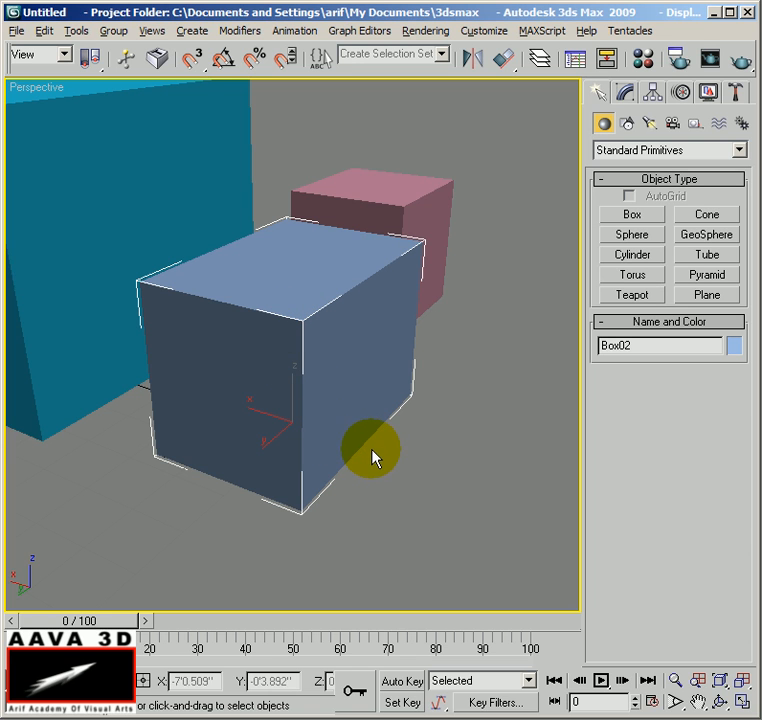
{"action": "middle_click_drag", "start_coordinate": [405, 447], "coordinate": [308, 368], "text": "alt"}
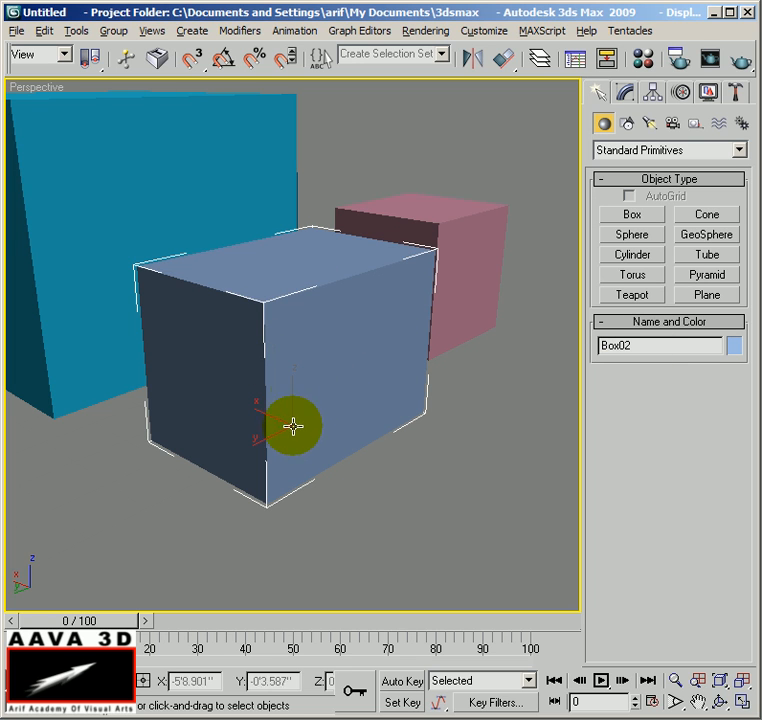
Move Box02 away from the other boxes along the X axis to about X -13'8"
{"action": "mouse_move", "coordinate": [327, 429]}
{"action": "middle_mouse_down", "text": "alt"}
{"action": "mouse_move", "coordinate": [366, 446]}
{"action": "mouse_move", "coordinate": [273, 452]}
{"action": "mouse_move", "coordinate": [286, 441]}
{"action": "mouse_move", "coordinate": [362, 248]}
{"action": "mouse_move", "coordinate": [311, 422]}
{"action": "mouse_move", "coordinate": [363, 412]}
{"action": "mouse_move", "coordinate": [374, 459]}
{"action": "mouse_move", "coordinate": [325, 450]}
{"action": "middle_mouse_up", "text": "alt"}
{"action": "scroll", "coordinate": [363, 412], "scroll_direction": "down", "scroll_amount": 5}
{"action": "left_click_drag", "start_coordinate": [260, 381], "coordinate": [483, 394]}
Orbit the Perspective view around the moved Box02 and frame the selected box in the viewport
{"action": "middle_click_drag", "start_coordinate": [286, 459], "coordinate": [311, 465], "text": "alt"}
{"action": "left_click", "coordinate": [332, 465]}
{"action": "left_click", "coordinate": [446, 380]}
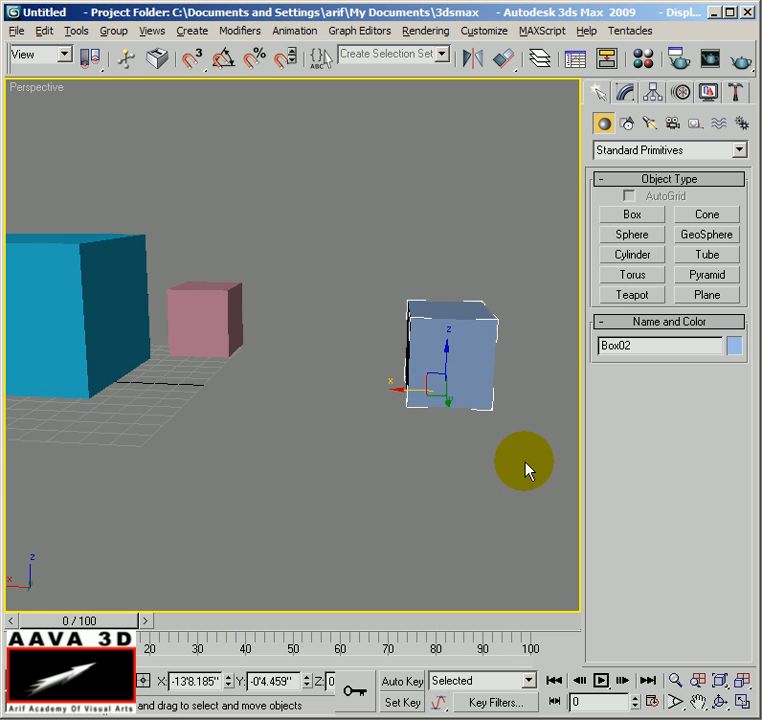
{"action": "key", "text": "z"}
{"action": "scroll", "coordinate": [405, 476], "scroll_direction": "down", "scroll_amount": 2}
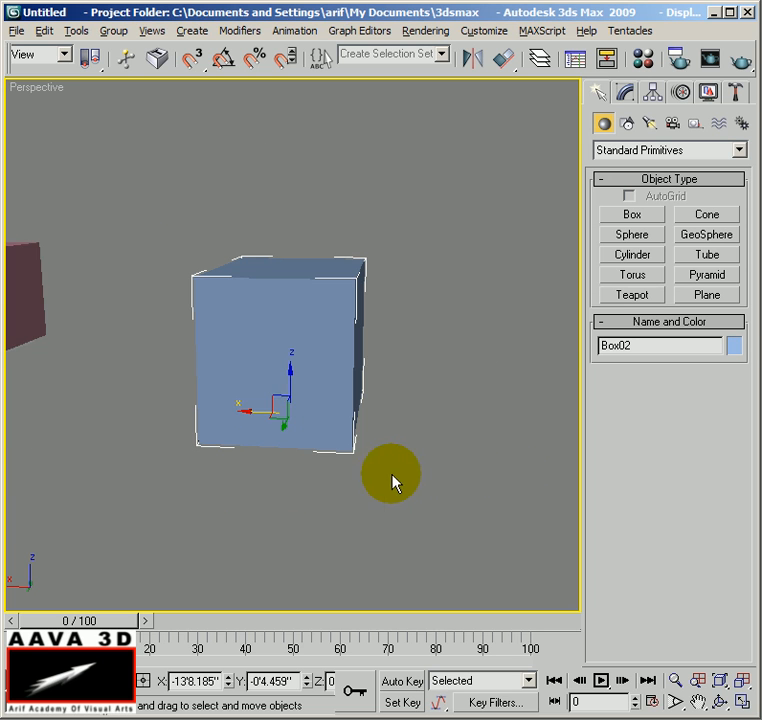
Select the pink Box03, frame it in the Perspective view and orbit around it to examine it from several sides
{"action": "middle_click_drag", "start_coordinate": [288, 386], "coordinate": [425, 447], "text": "alt"}
{"action": "middle_click_drag", "start_coordinate": [86, 253], "coordinate": [98, 195], "text": "alt"}
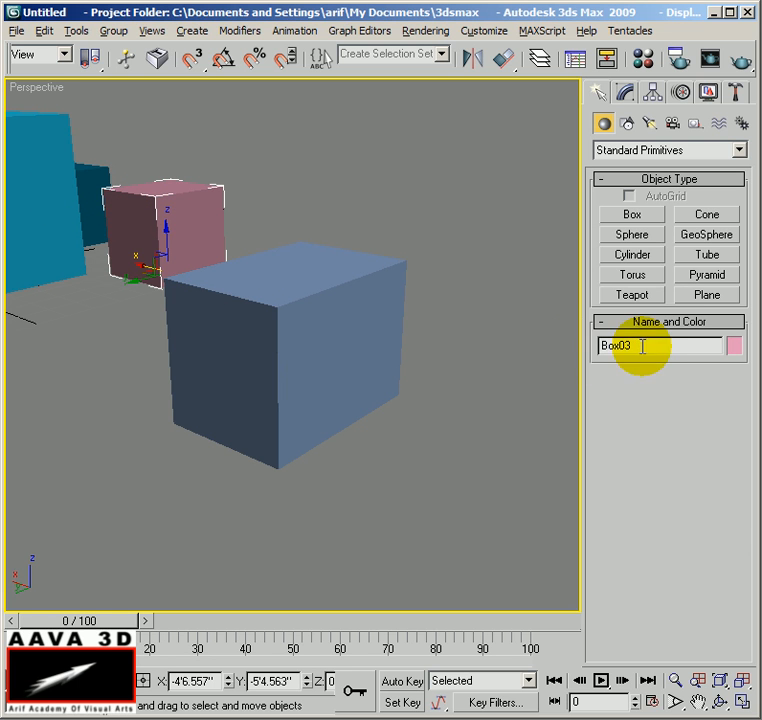
{"action": "key", "text": "z"}
{"action": "middle_click_drag", "start_coordinate": [235, 320], "coordinate": [285, 420], "text": "alt"}
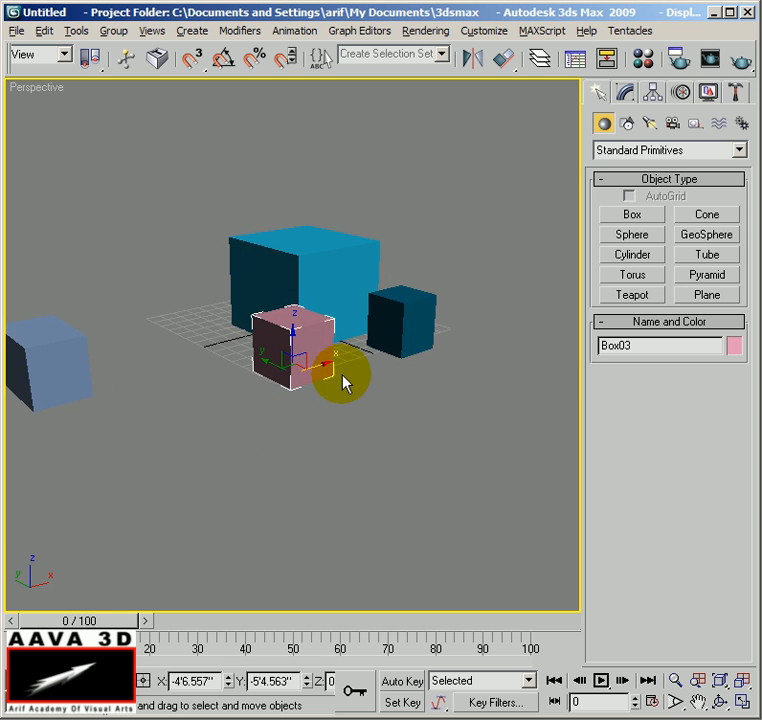
{"action": "middle_click_drag", "start_coordinate": [418, 385], "coordinate": [294, 404], "text": "alt"}
{"action": "middle_click_drag", "start_coordinate": [343, 432], "coordinate": [345, 402], "text": "alt"}
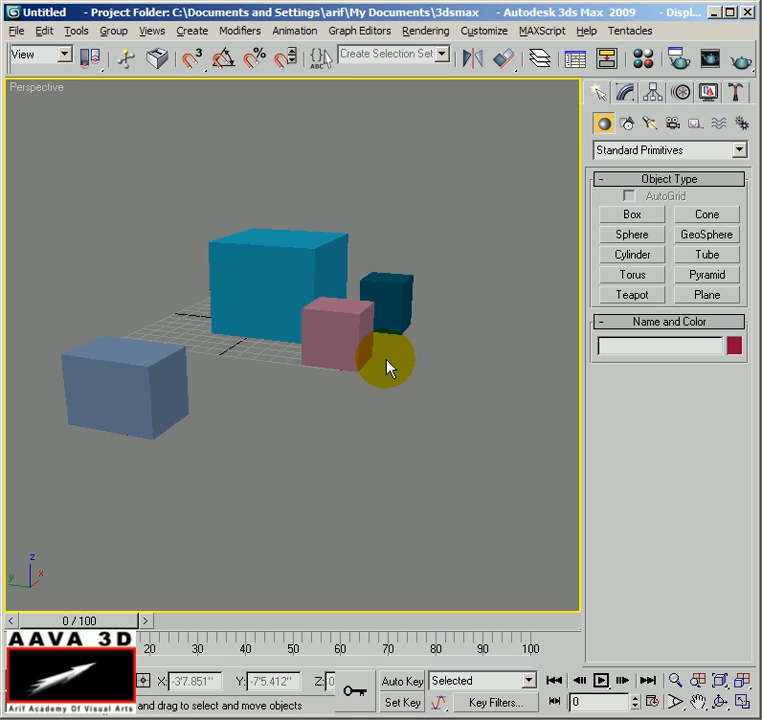
Pan, zoom and orbit the Perspective view with nothing selected to view all four boxes together from slightly above
{"action": "middle_click_drag", "start_coordinate": [338, 371], "coordinate": [300, 405]}
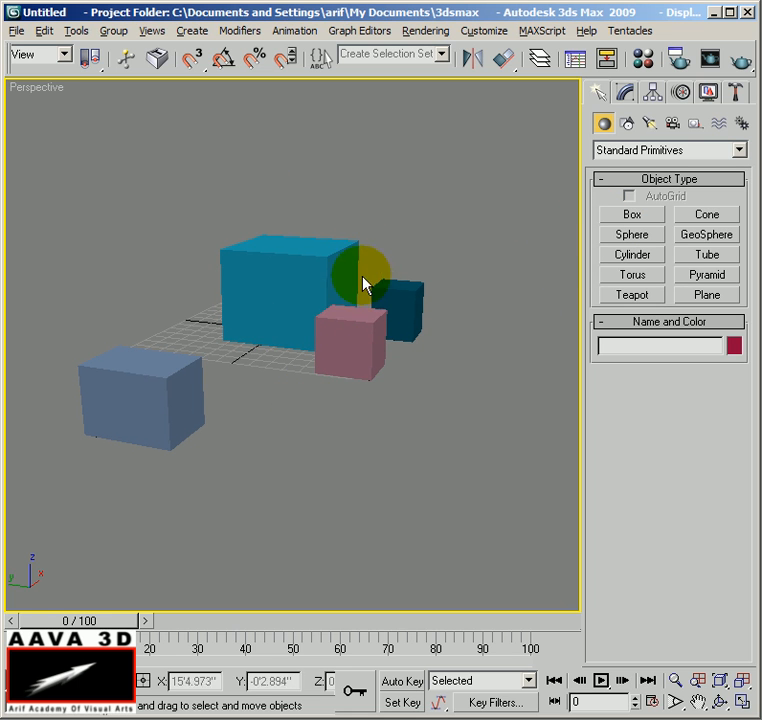
{"action": "middle_click_drag", "start_coordinate": [289, 306], "coordinate": [260, 327]}
{"action": "scroll", "coordinate": [287, 340], "scroll_direction": "down", "scroll_amount": 2}
{"action": "scroll", "coordinate": [287, 340], "scroll_direction": "up", "scroll_amount": 2}
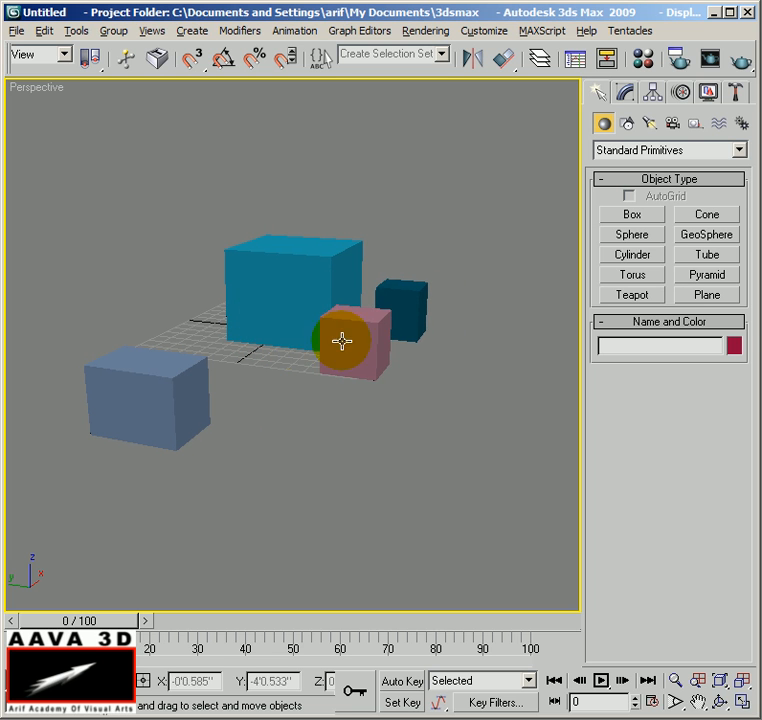
{"action": "middle_click_drag", "start_coordinate": [413, 377], "coordinate": [406, 410], "text": "alt"}
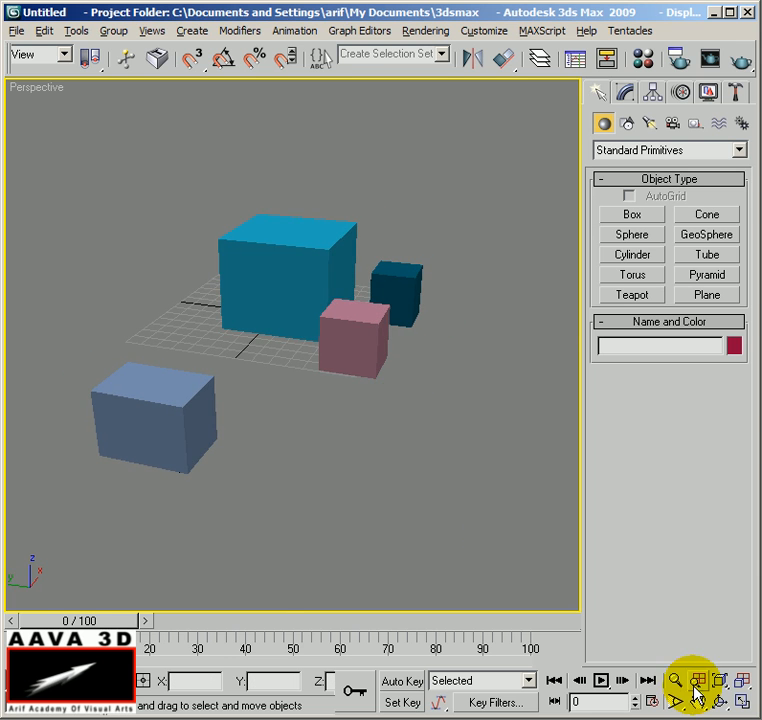
Restore the four-viewport layout and reset the scene without saving the changes
{"action": "left_click", "coordinate": [742, 702]}
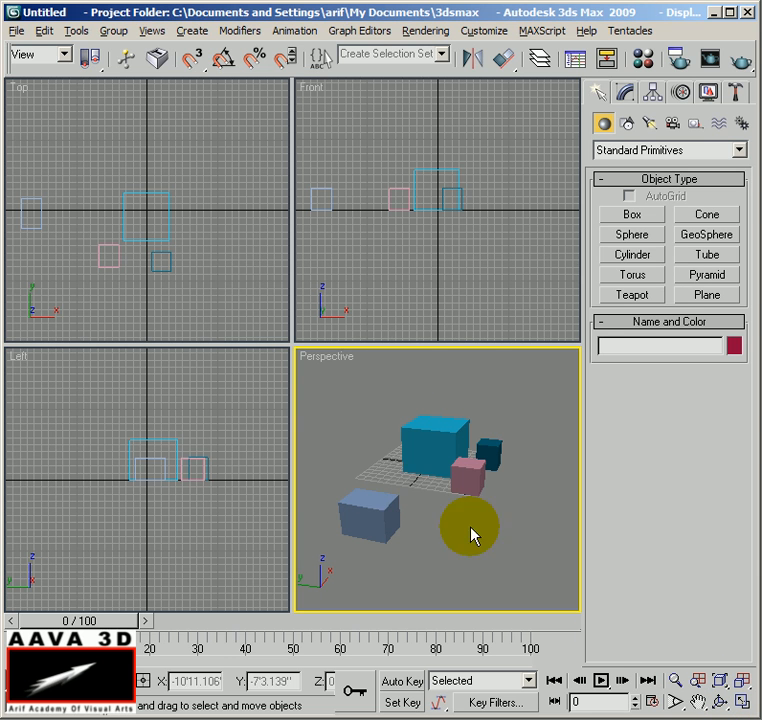
{"action": "left_click", "coordinate": [17, 30]}
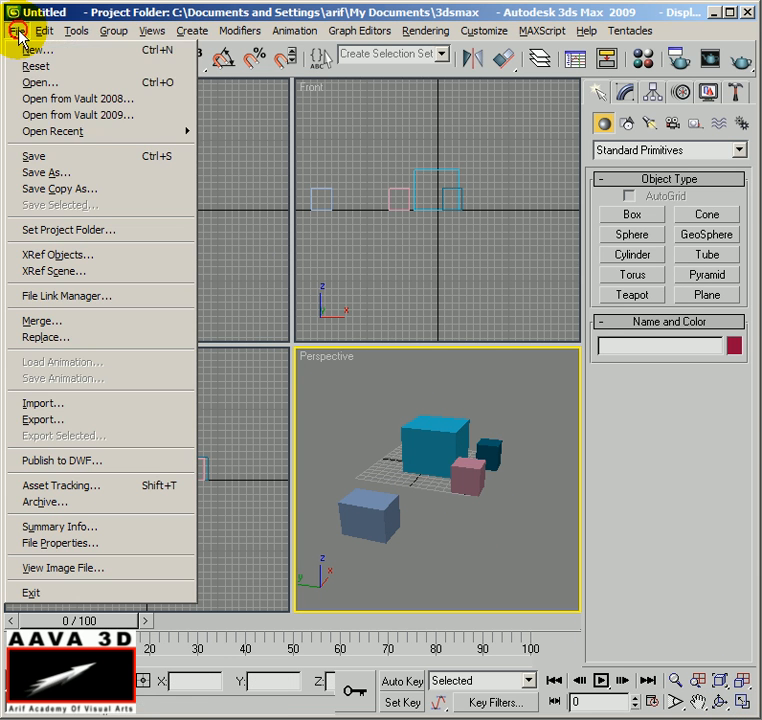
{"action": "left_click", "coordinate": [64, 70]}
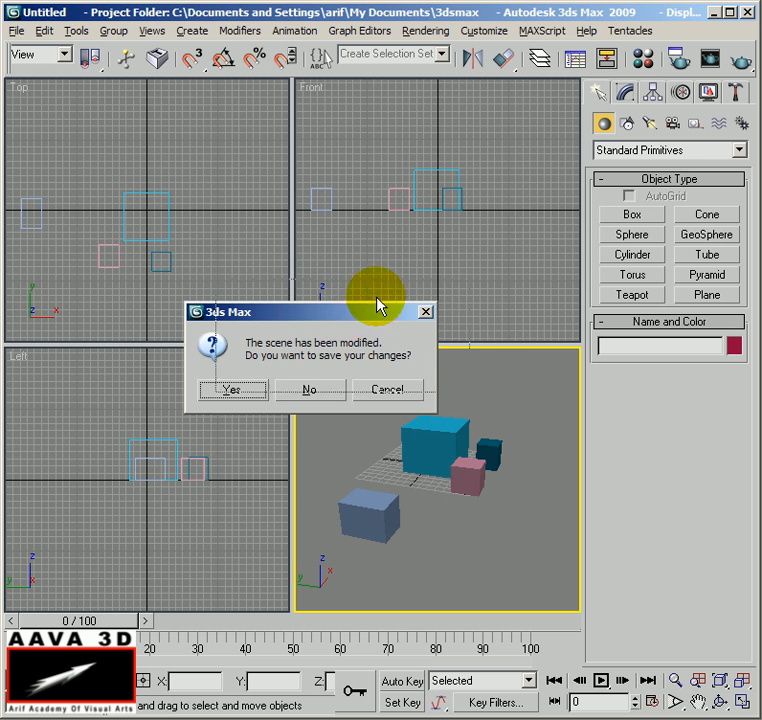
{"action": "left_click_drag", "start_coordinate": [378, 311], "coordinate": [397, 265]}
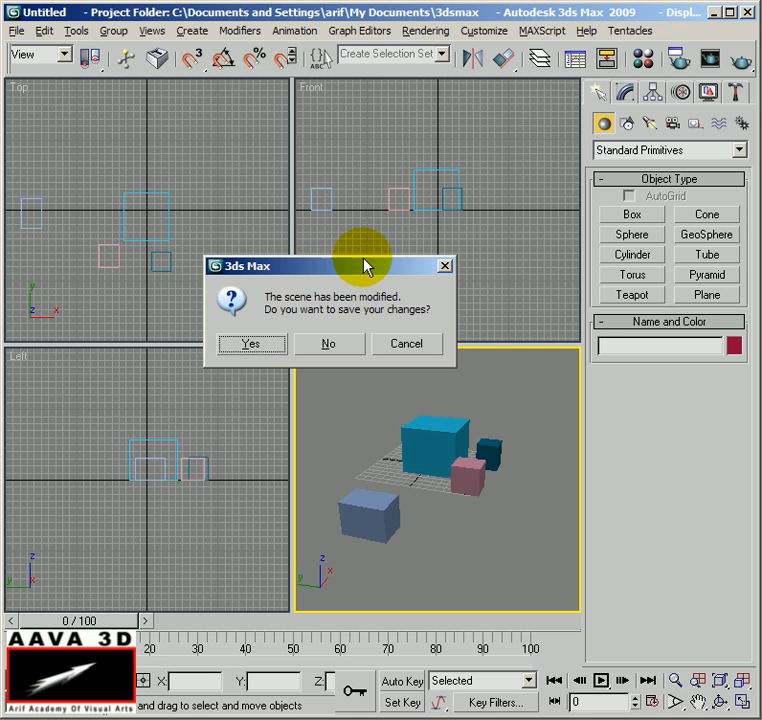
{"action": "left_click", "coordinate": [328, 344]}
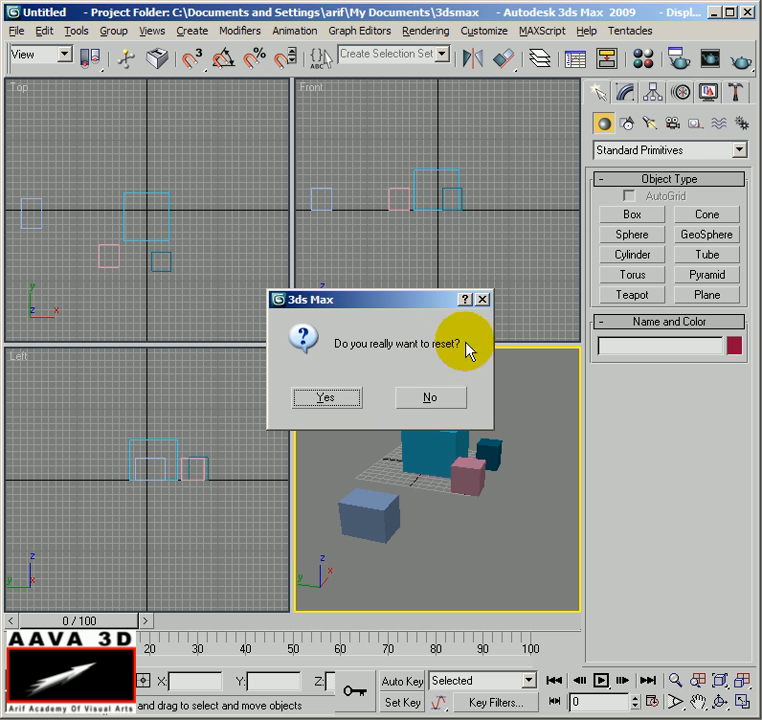
{"action": "left_click", "coordinate": [329, 397]}
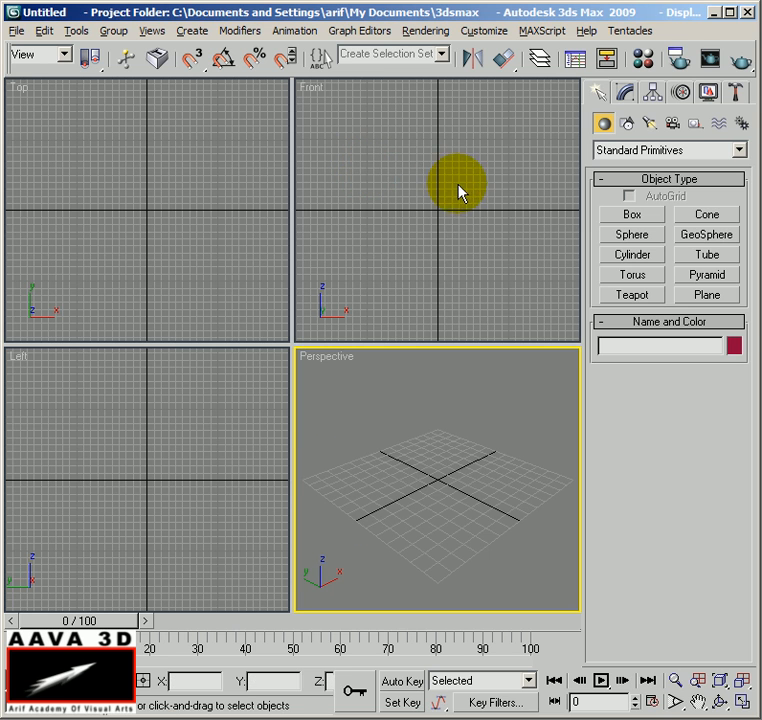
Activate the Front, Top and Left viewports one after another in the empty scene
{"action": "left_click", "coordinate": [364, 163]}
{"action": "left_click", "coordinate": [185, 283]}
{"action": "left_click", "coordinate": [130, 440]}
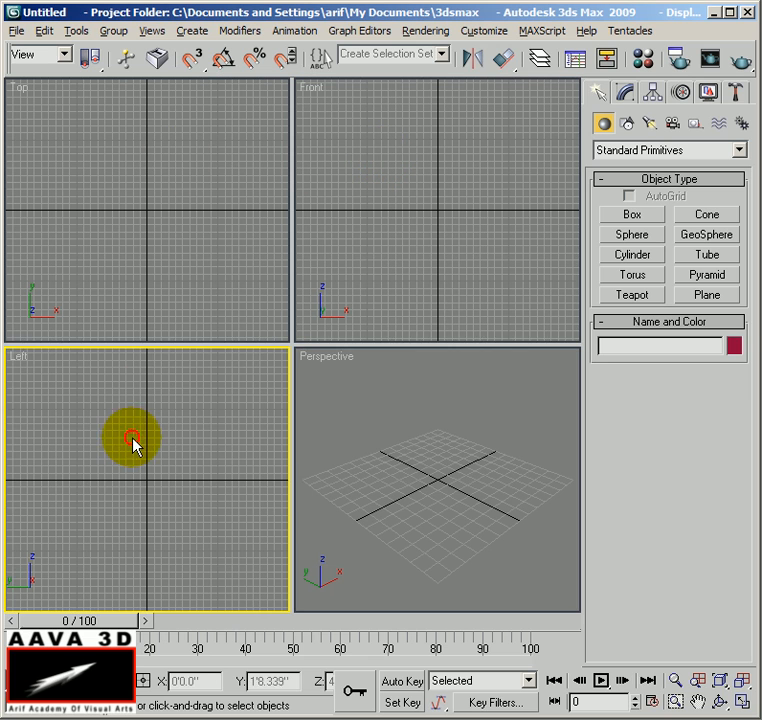